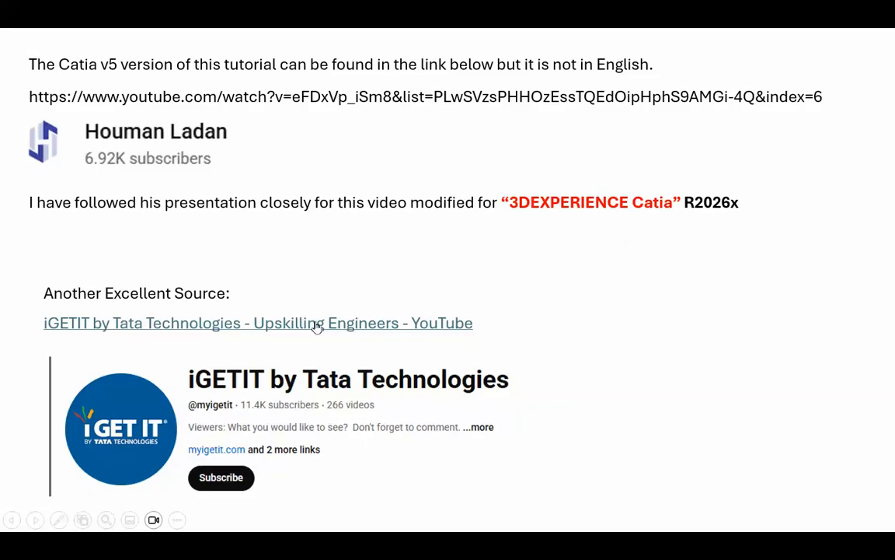
End the slide show and switch to the 3DEXPERIENCE CATIA window with the empty 3D shape
click(576, 311)
click(577, 311)
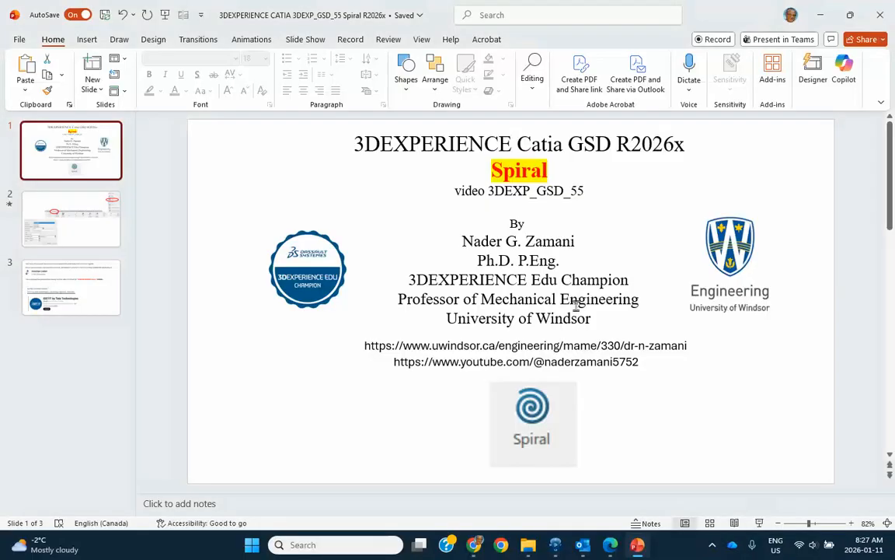
click(559, 544)
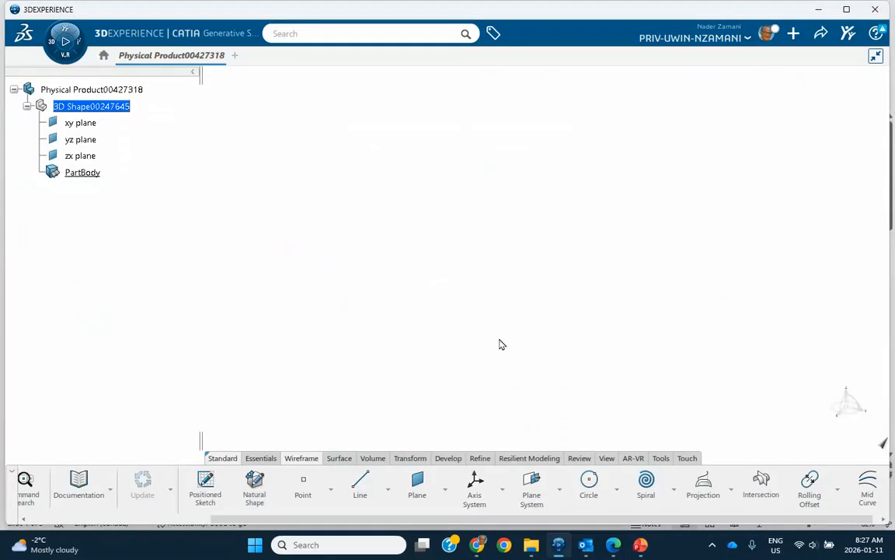
click(646, 482)
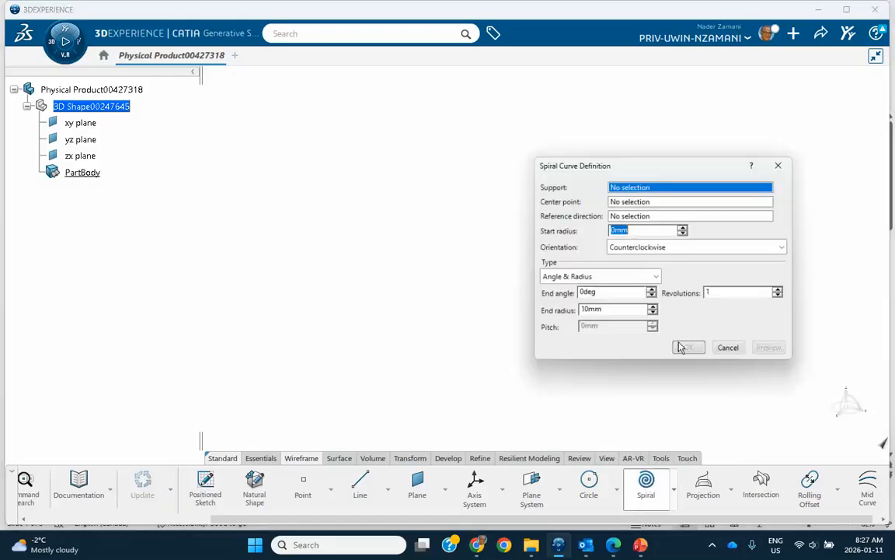
drag(625, 165, 697, 167)
click(440, 248)
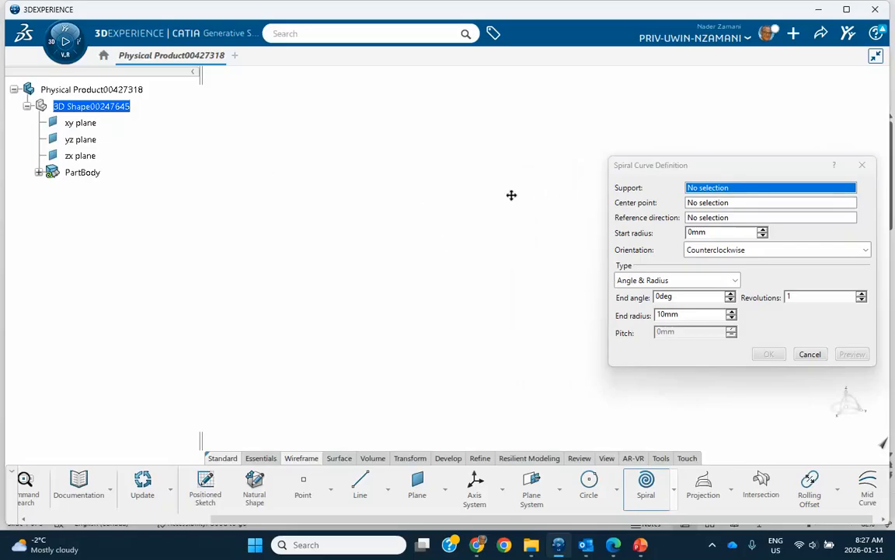
click(811, 354)
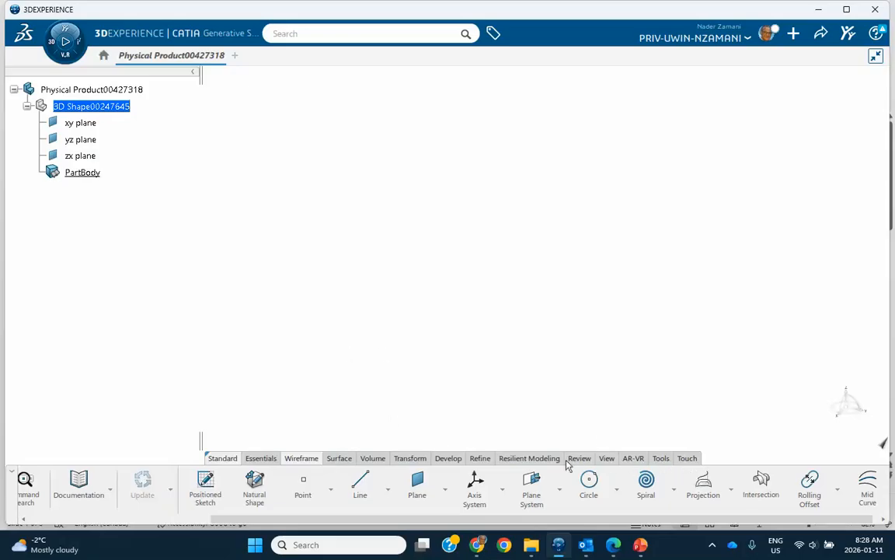
Fit the reference planes in view and start a Spiral curve with the xy plane as its support
click(607, 459)
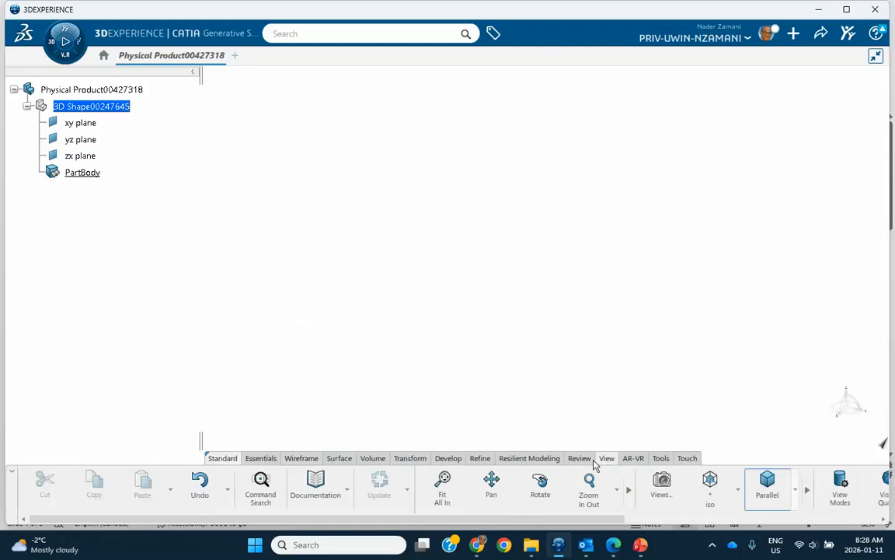
click(445, 484)
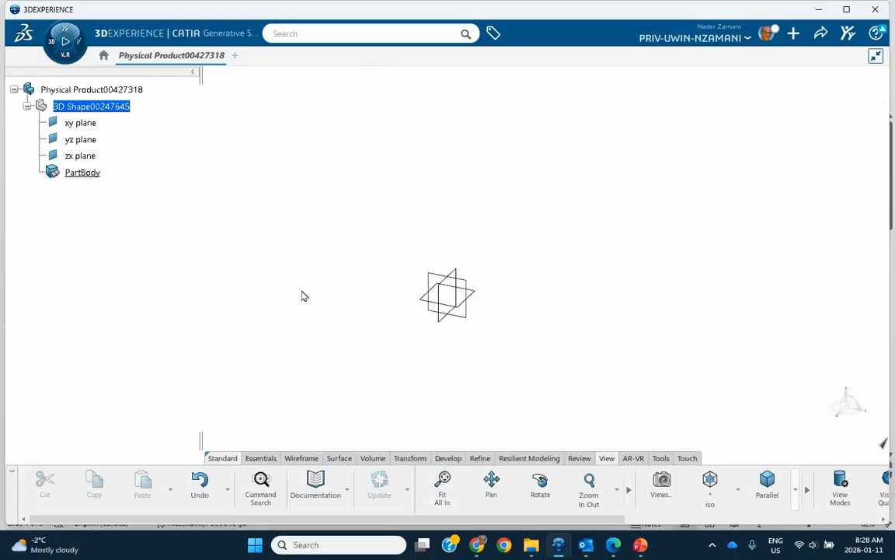
click(301, 458)
scroll(756, 487, down, 1)
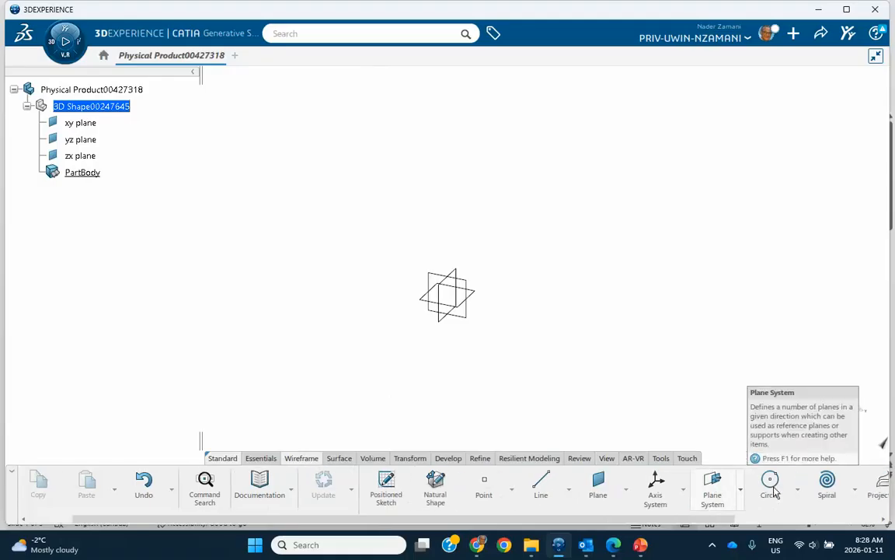
click(826, 486)
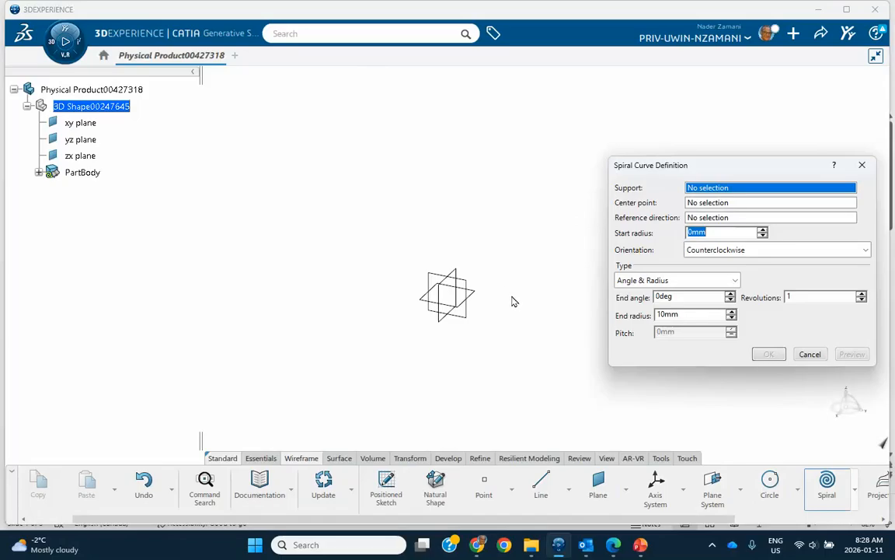
click(472, 298)
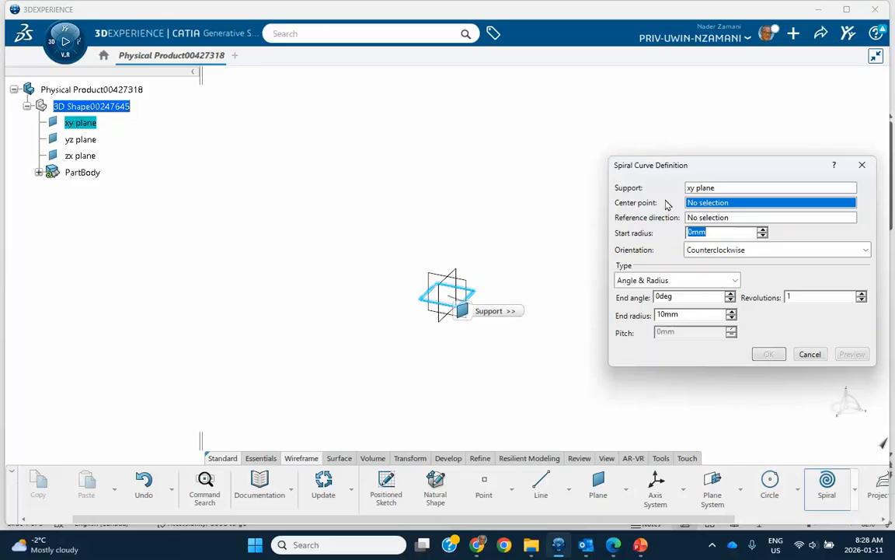
Create the spiral's center point with the On plane type, placed freely on the xy plane away from the origin
middle_drag(526, 218, 519, 134)
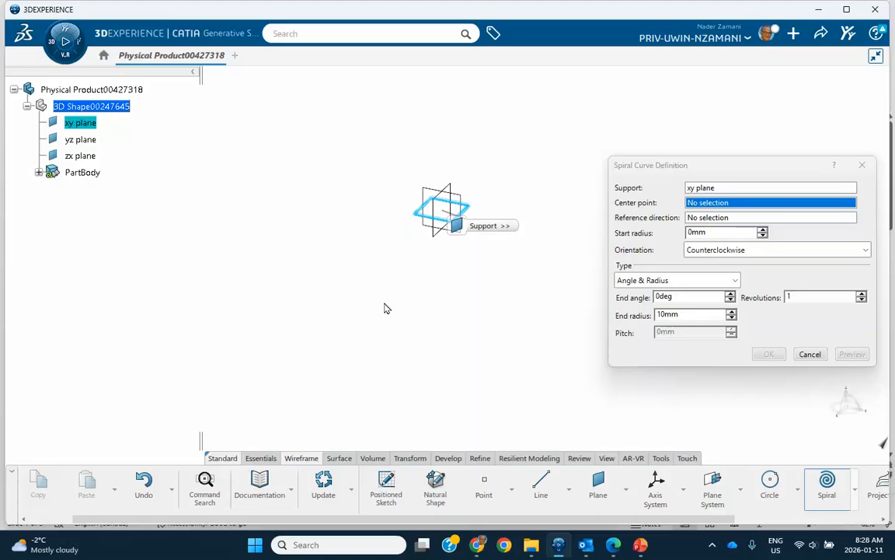
right_click(741, 206)
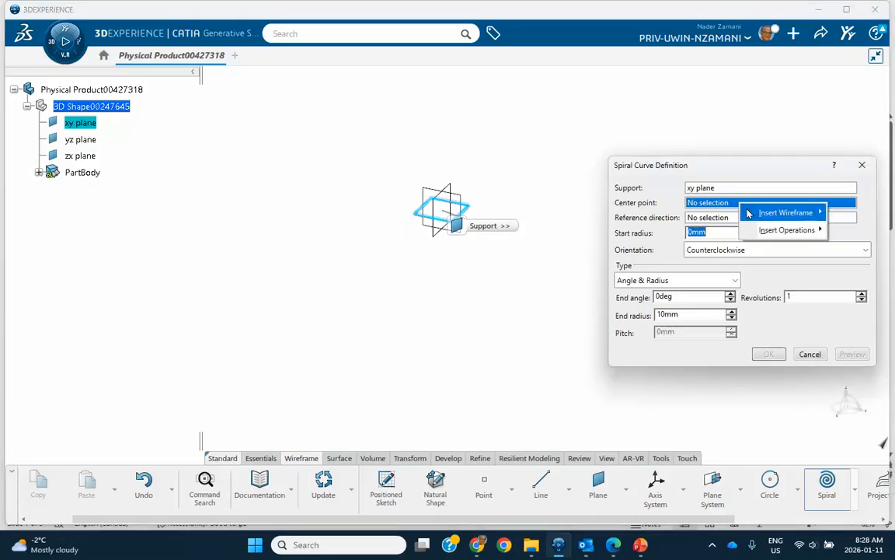
mouse_move(769, 213)
click(688, 214)
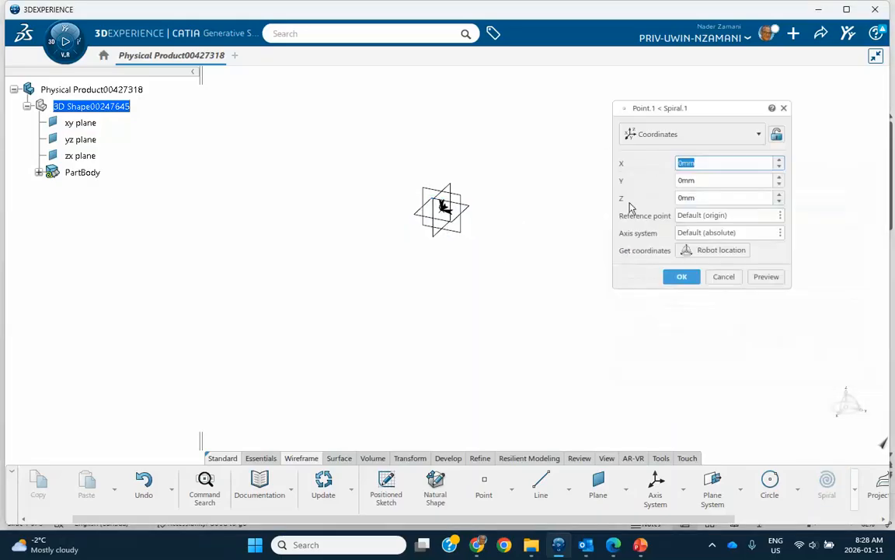
click(669, 134)
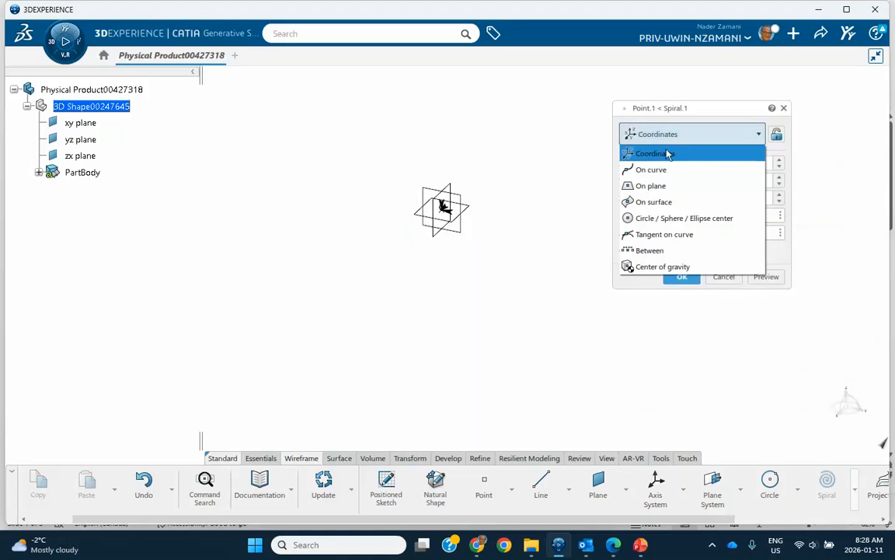
click(661, 190)
click(462, 218)
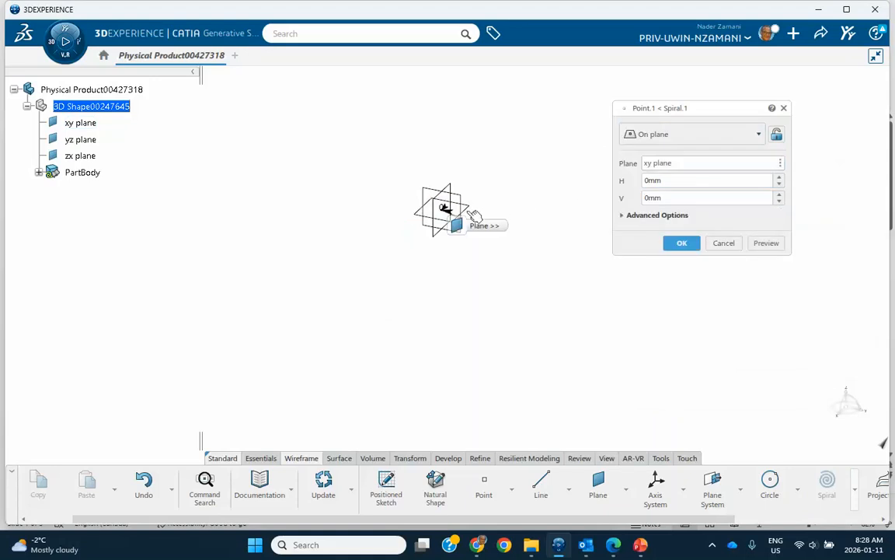
click(398, 303)
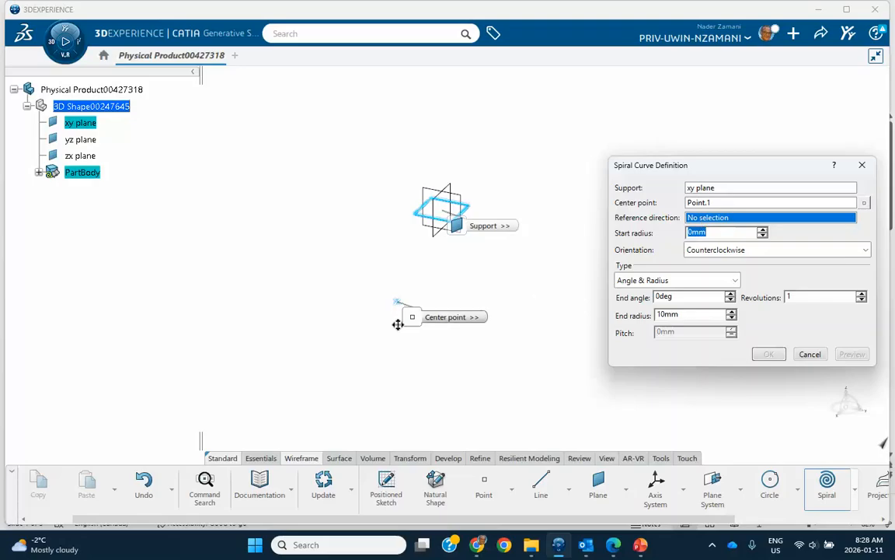
Compare the X and Y components as the spiral's reference direction and keep X Component
right_click(709, 220)
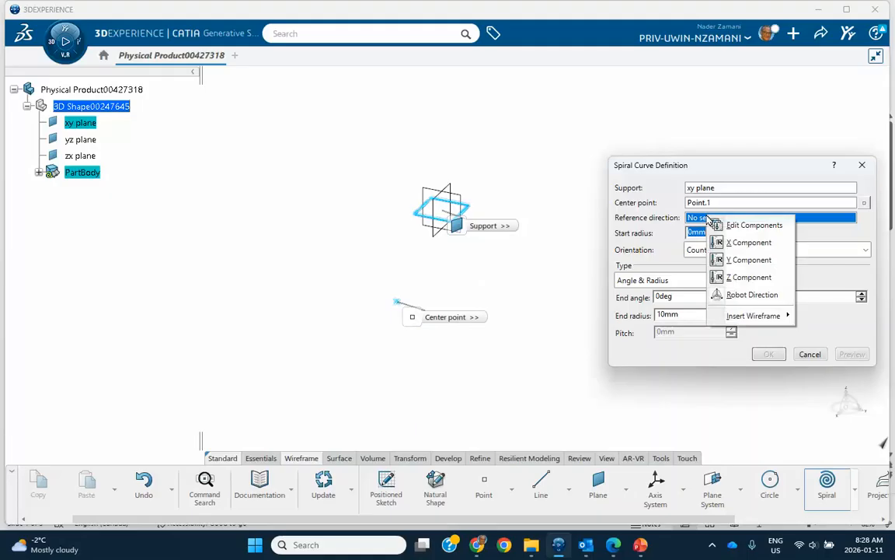
click(727, 243)
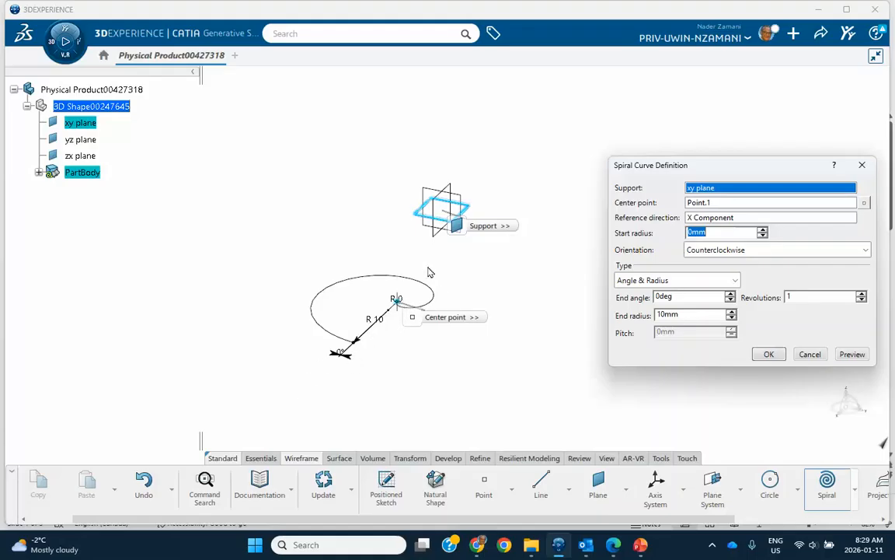
right_click(704, 218)
click(742, 260)
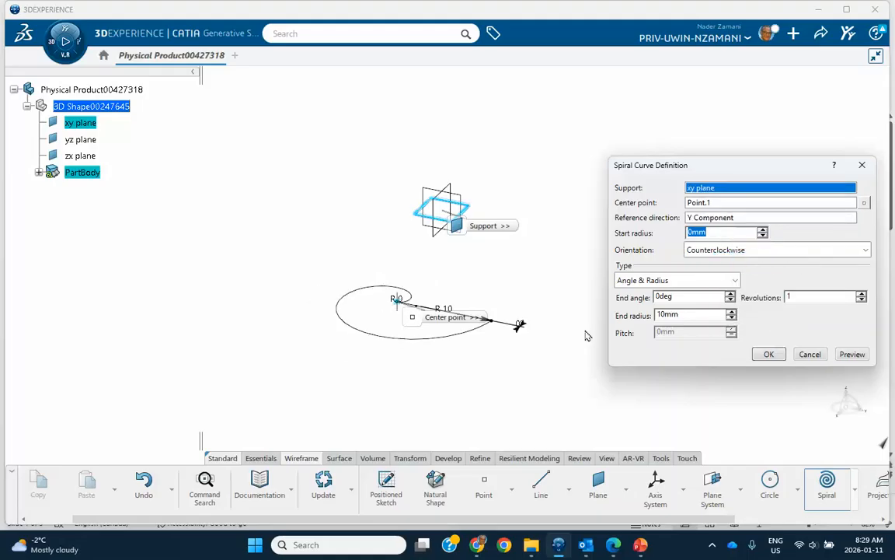
right_click(728, 220)
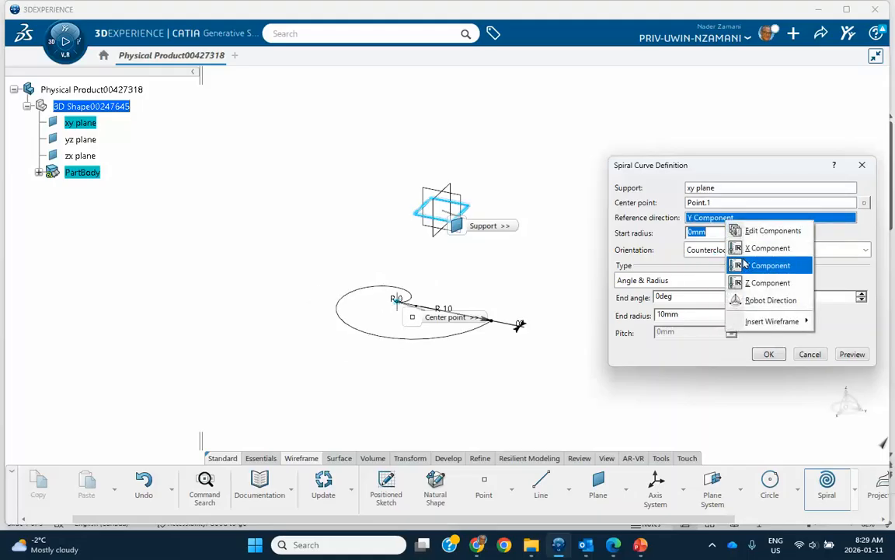
click(737, 252)
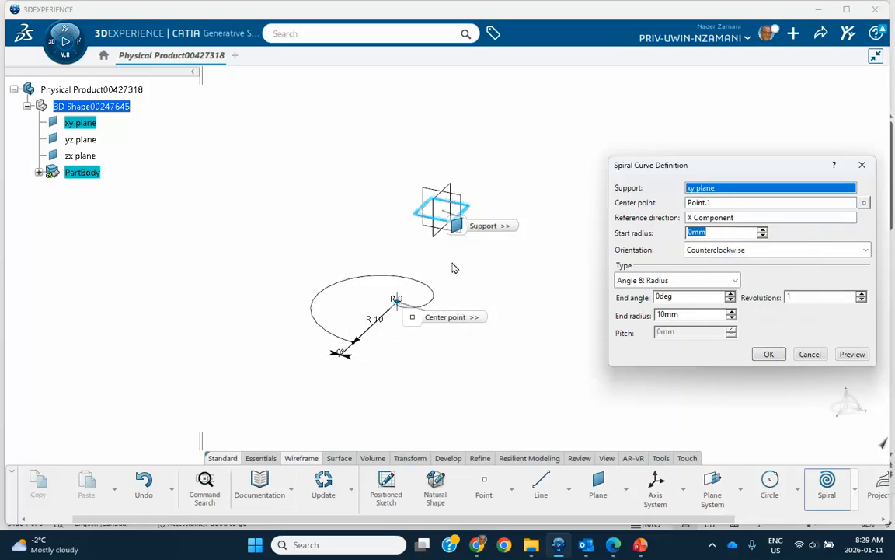
Set the spiral's start radius to 3 mm
middle_drag(534, 315, 505, 234)
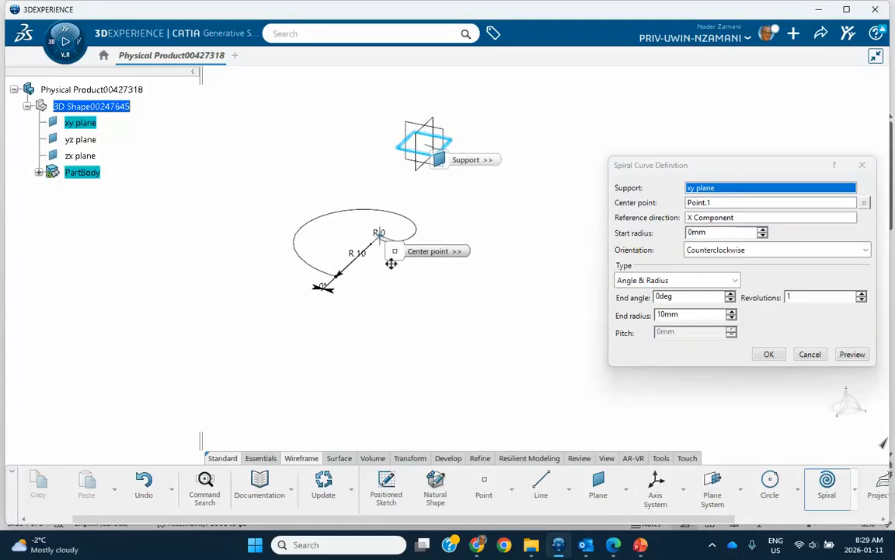
middle_drag(430, 303, 424, 280)
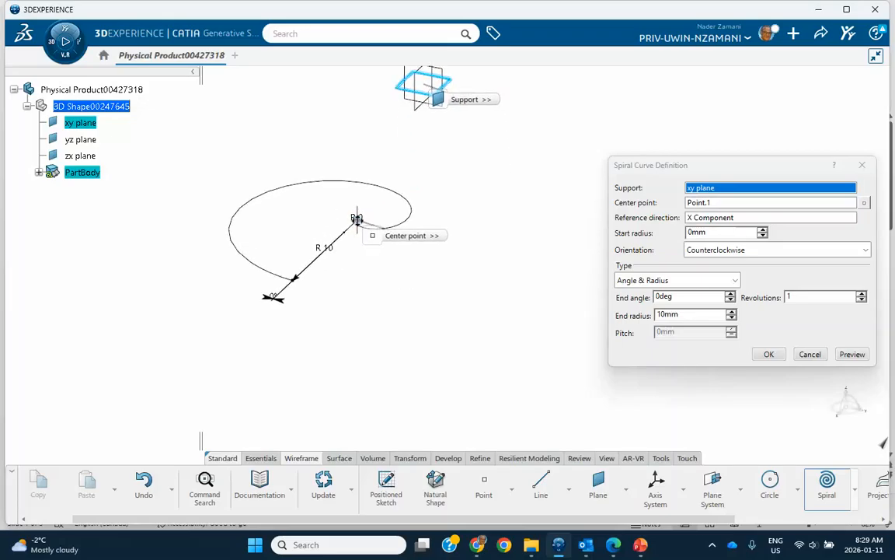
click(762, 231)
click(762, 230)
click(763, 230)
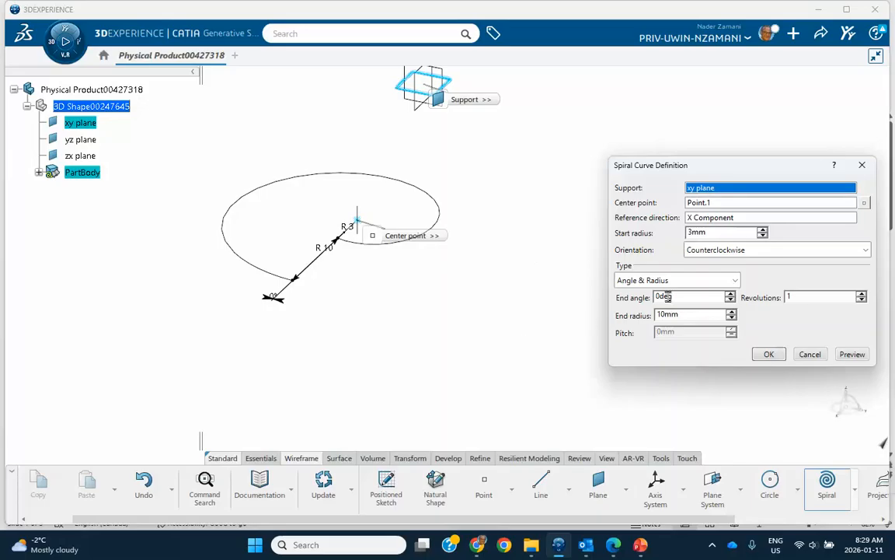
Define the spiral's end with a 13 deg angle and 15 mm radius, using 3 revolutions
click(730, 296)
click(731, 295)
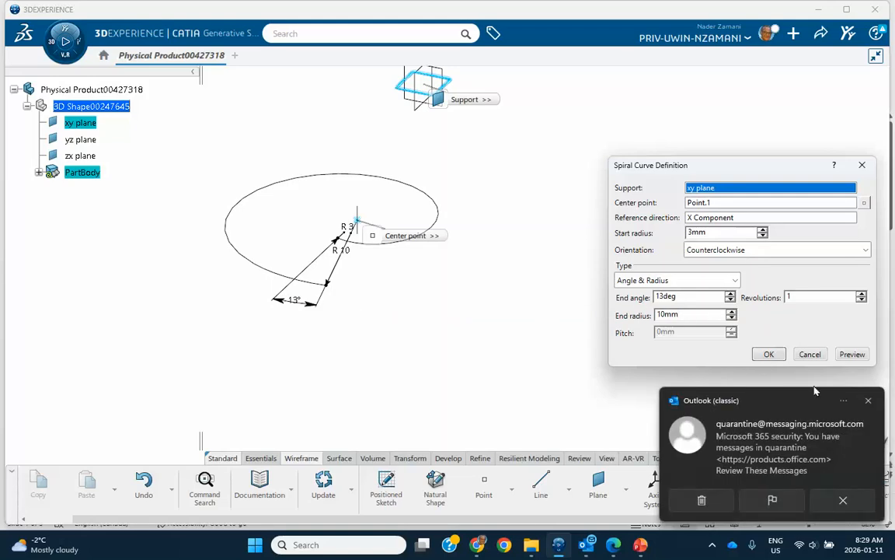
click(869, 402)
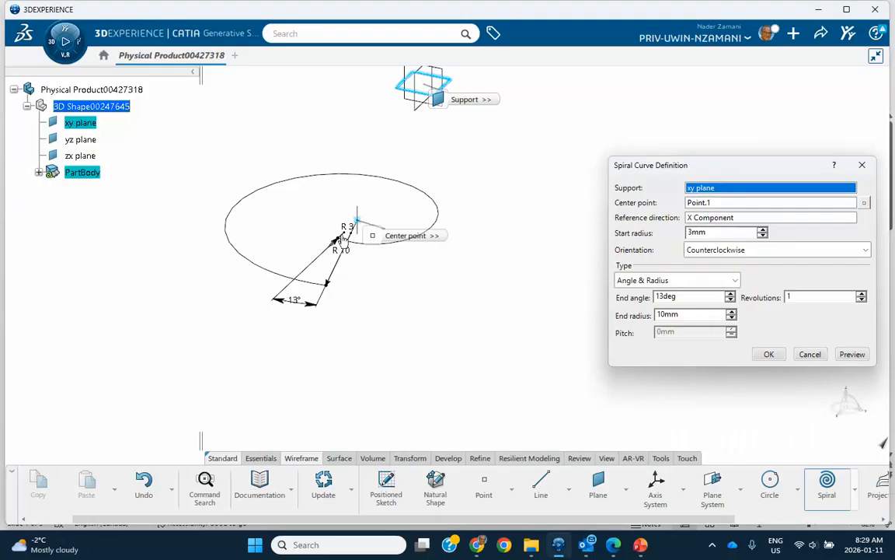
click(731, 312)
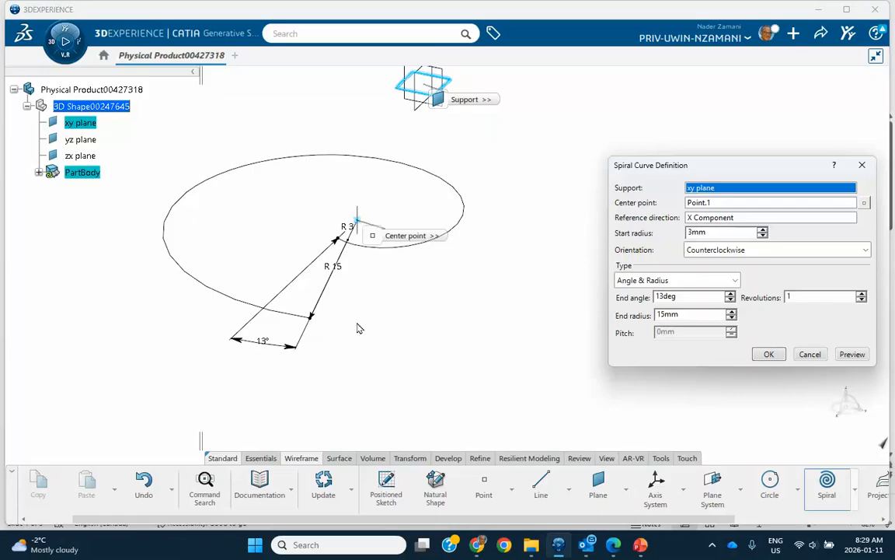
click(863, 294)
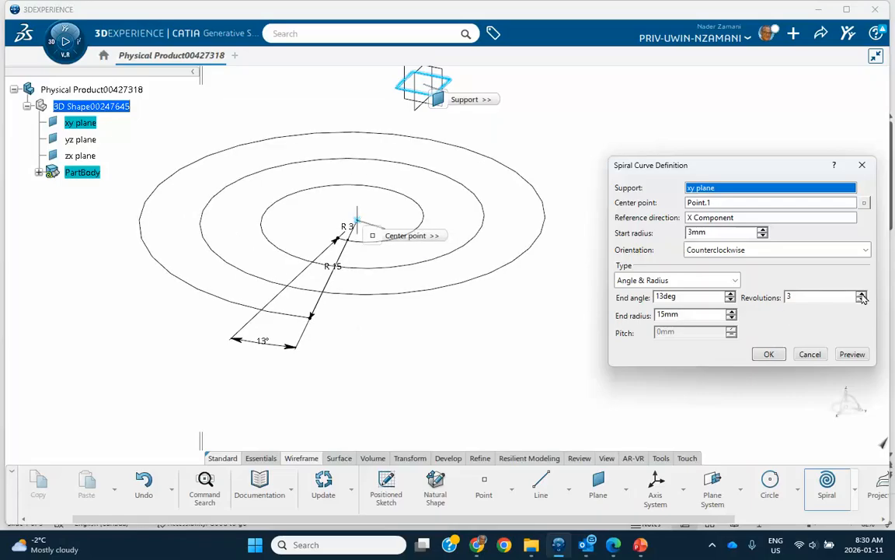
Try the Clockwise orientation for the spiral and restore Counterclockwise
click(831, 252)
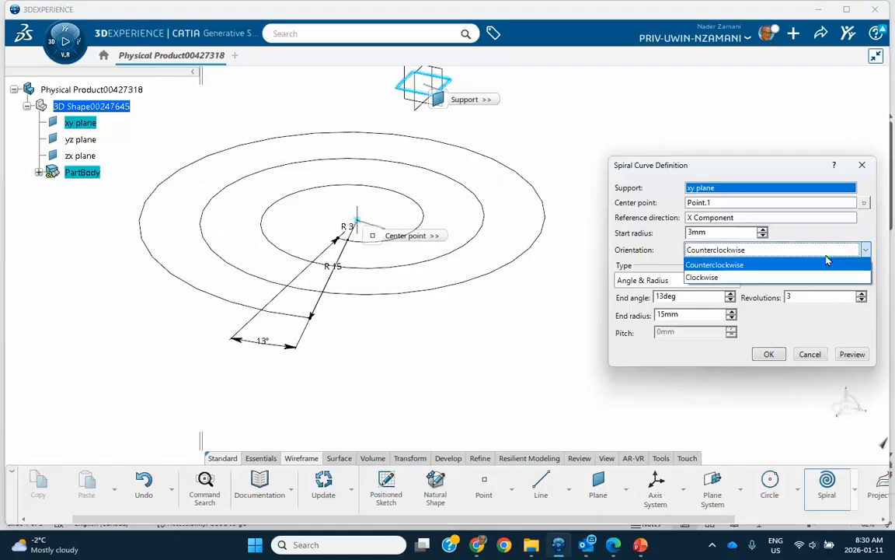
click(780, 279)
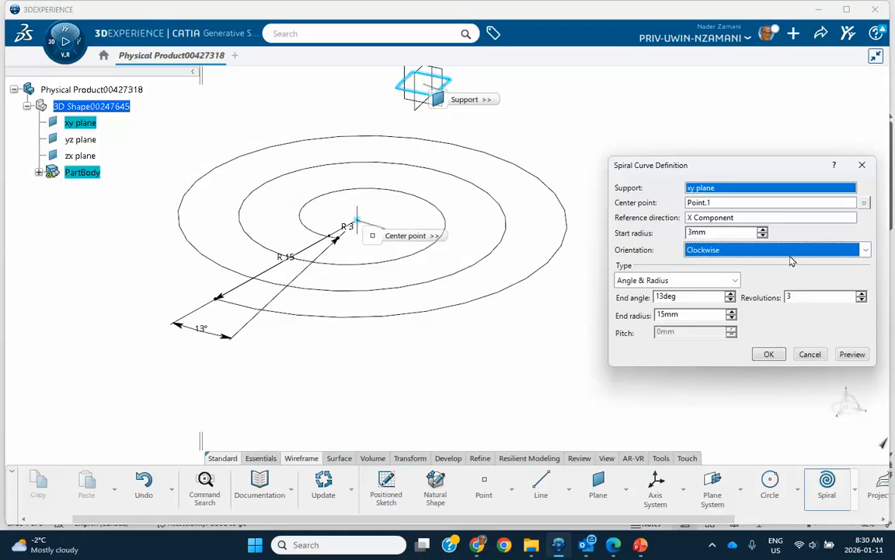
click(790, 252)
click(777, 262)
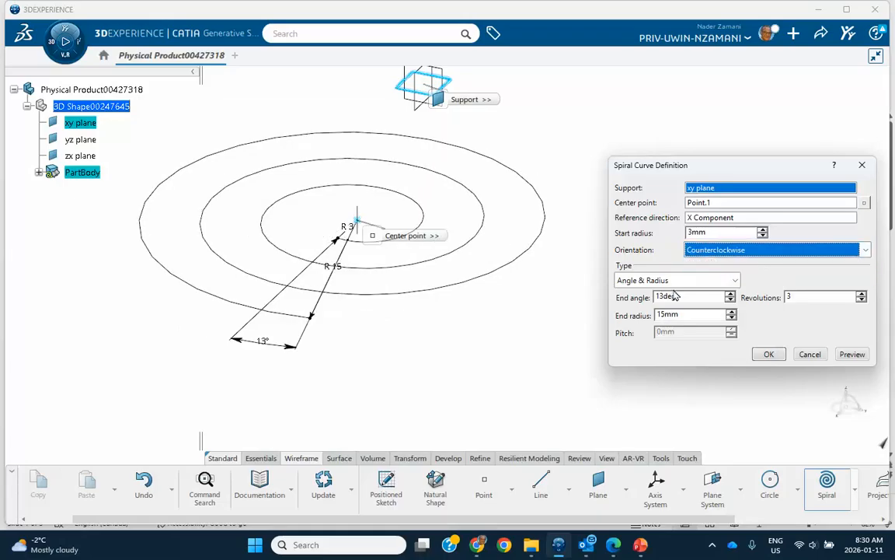
Create the spiral with the Angle & Radius type and expand PartBody in the tree
click(735, 280)
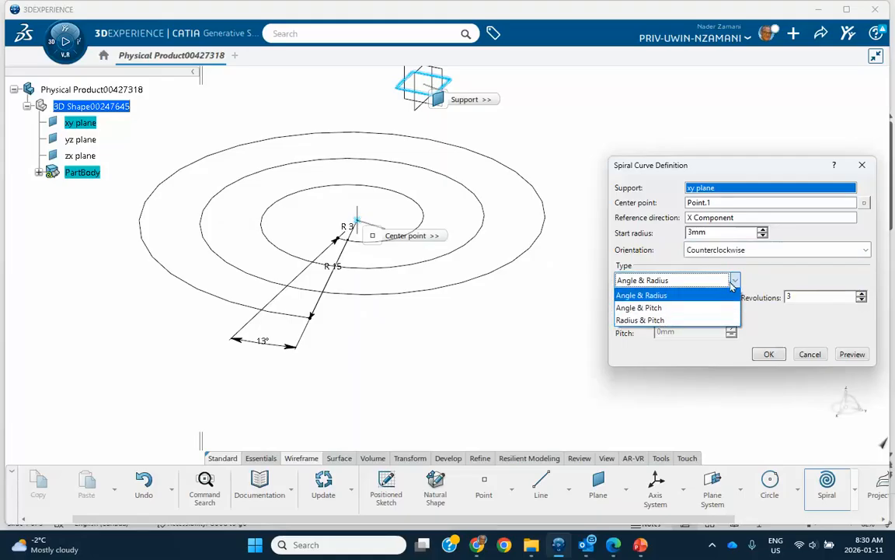
click(661, 296)
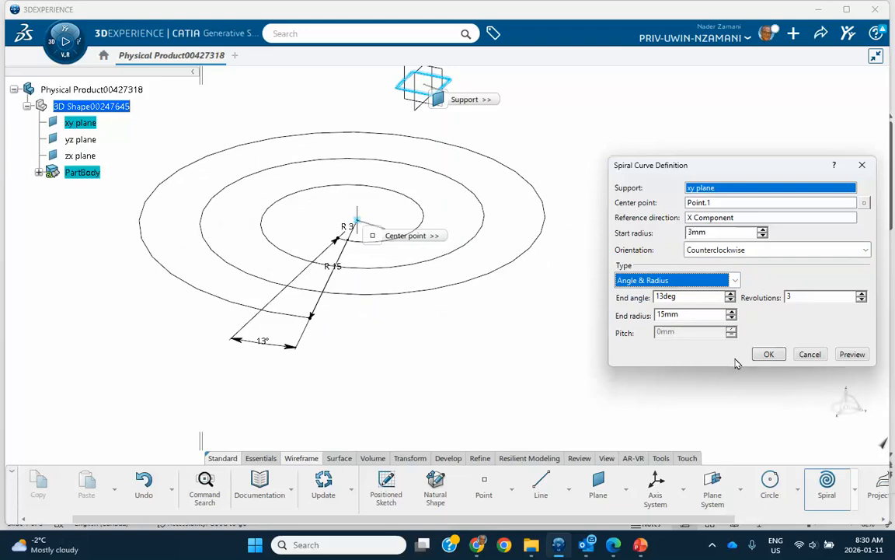
click(771, 354)
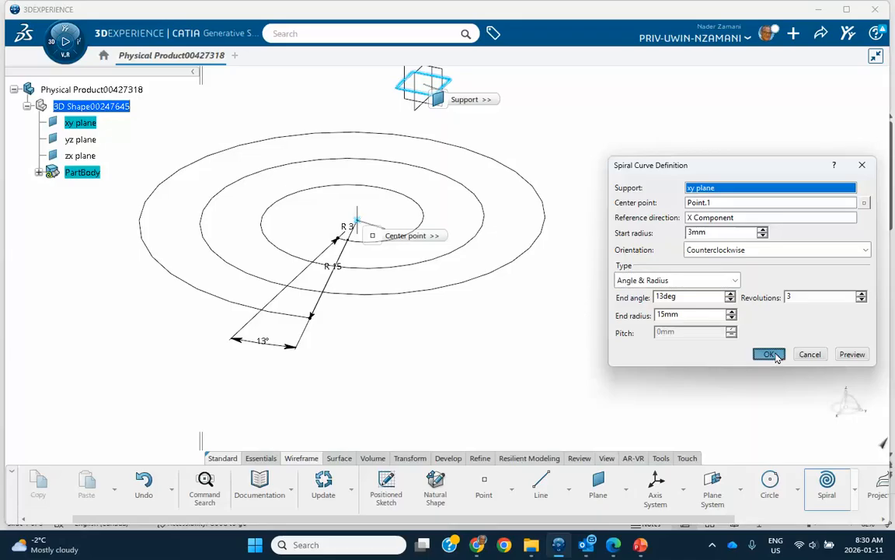
click(39, 171)
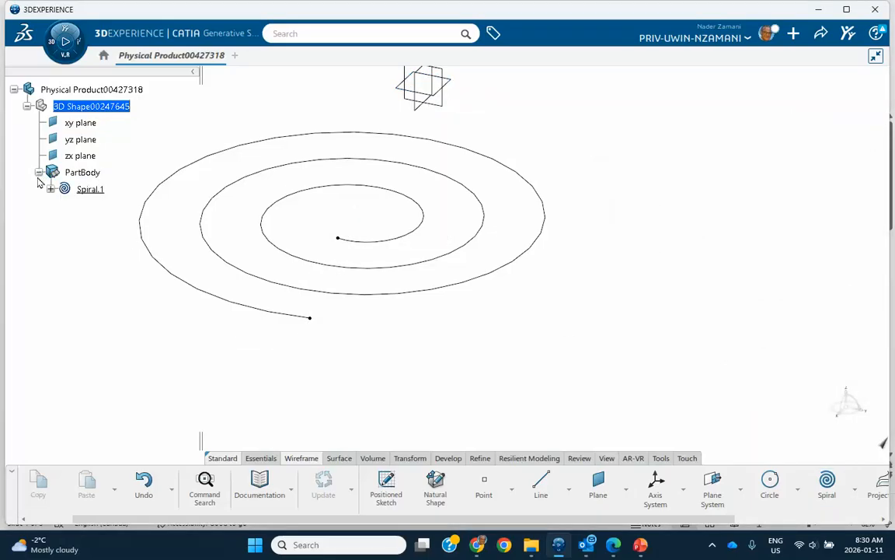
Hide the first spiral and start a new spiral of type Angle & Pitch supported on the xy plane
right_click(93, 189)
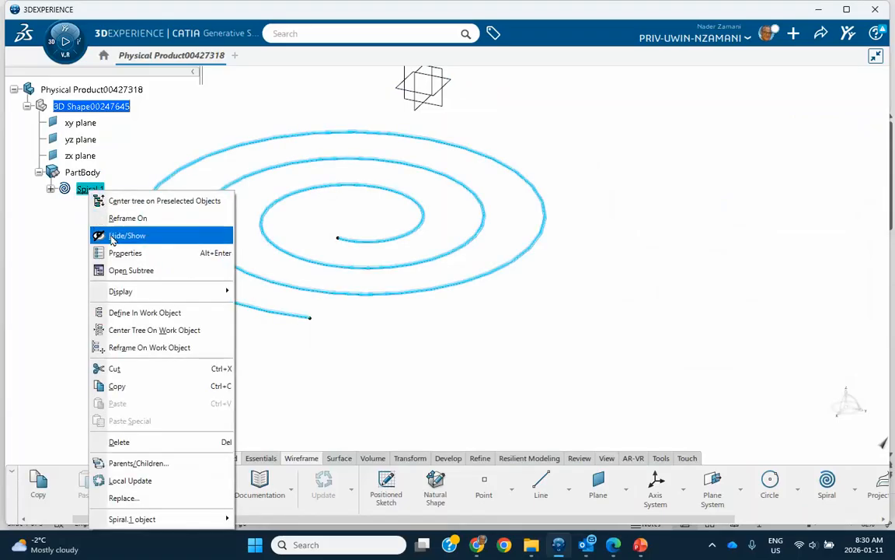
click(117, 235)
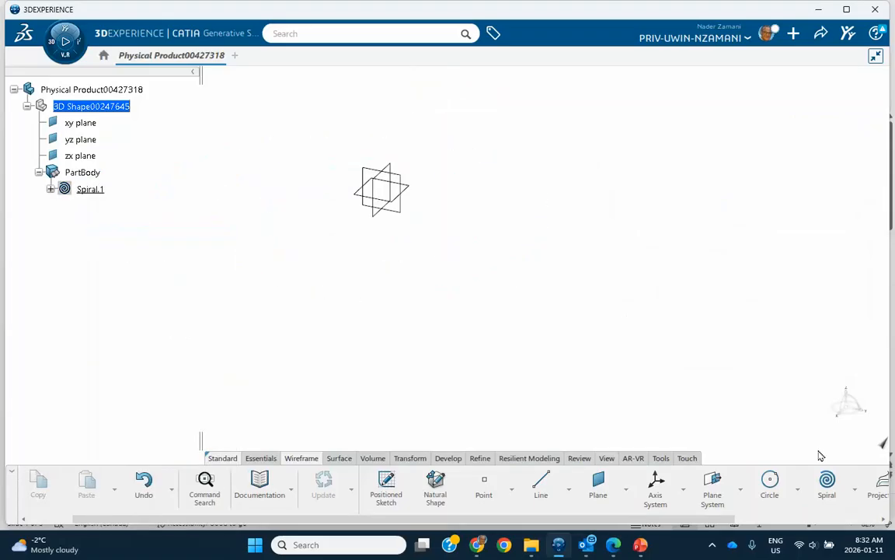
click(825, 485)
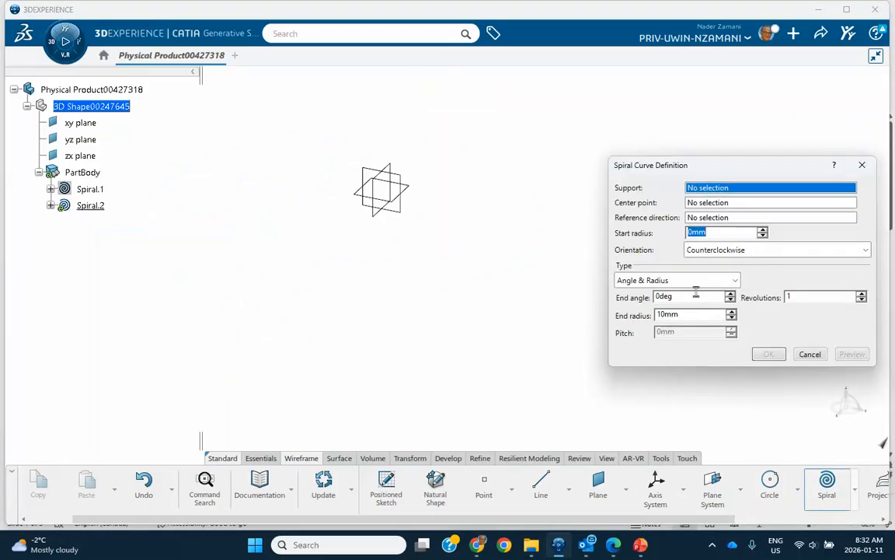
click(732, 281)
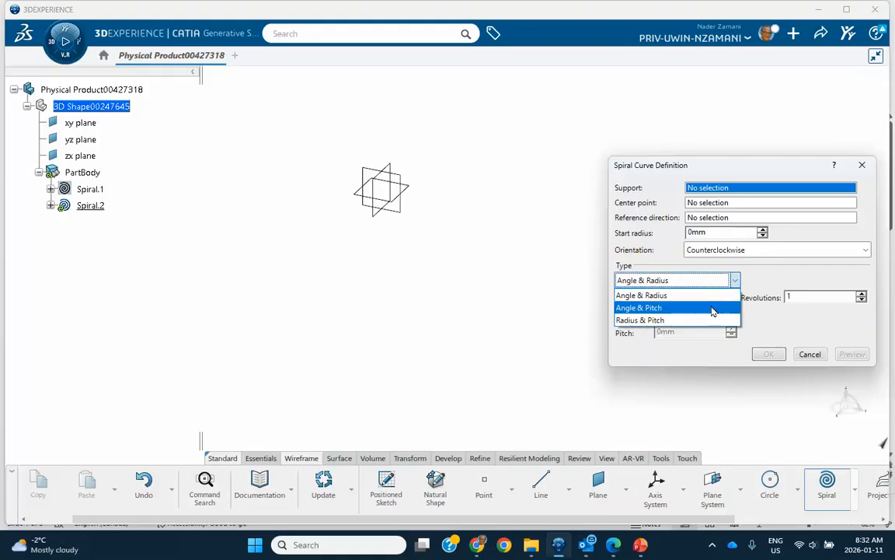
click(714, 309)
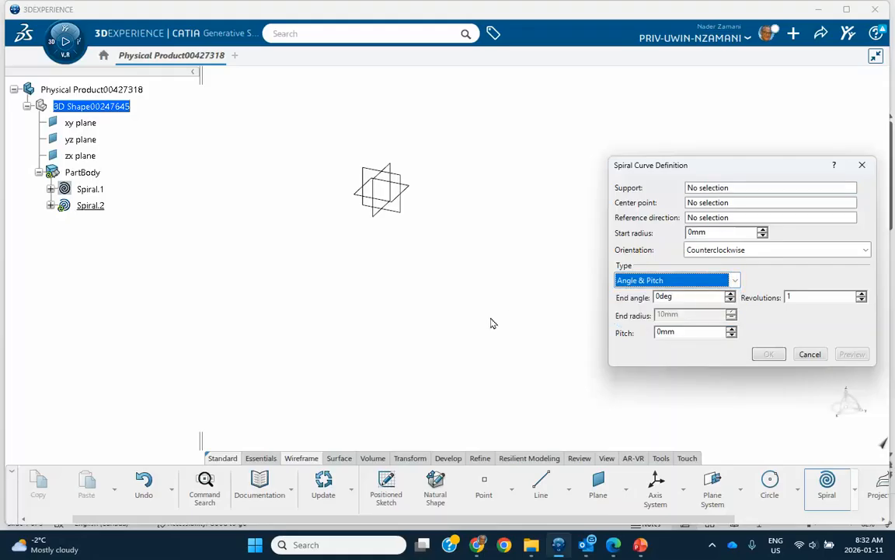
click(730, 190)
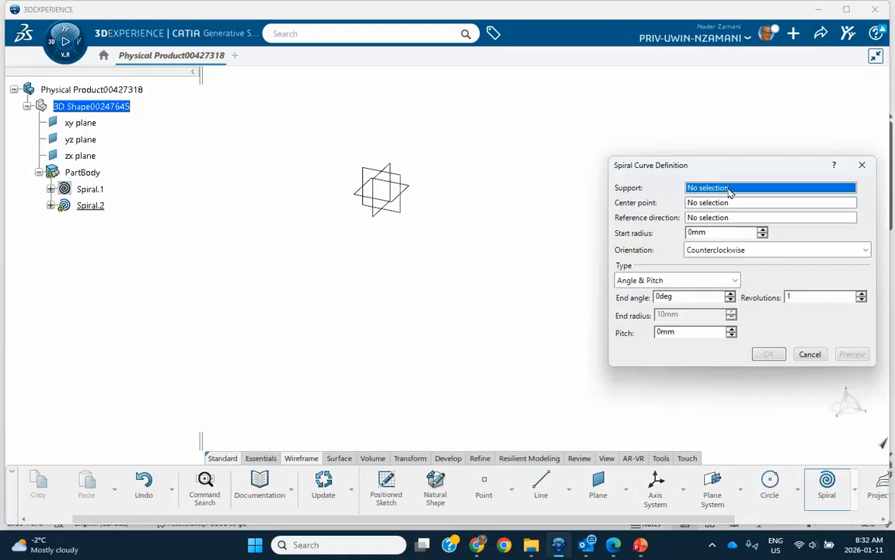
click(411, 194)
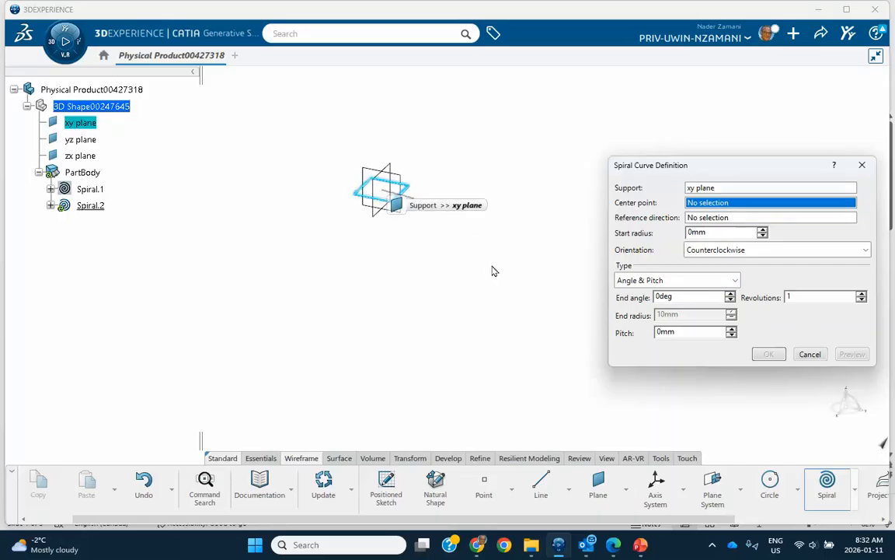
Create the spiral's center point as a new on-plane point placed freehand on the xy plane, away from the origin
right_click(723, 204)
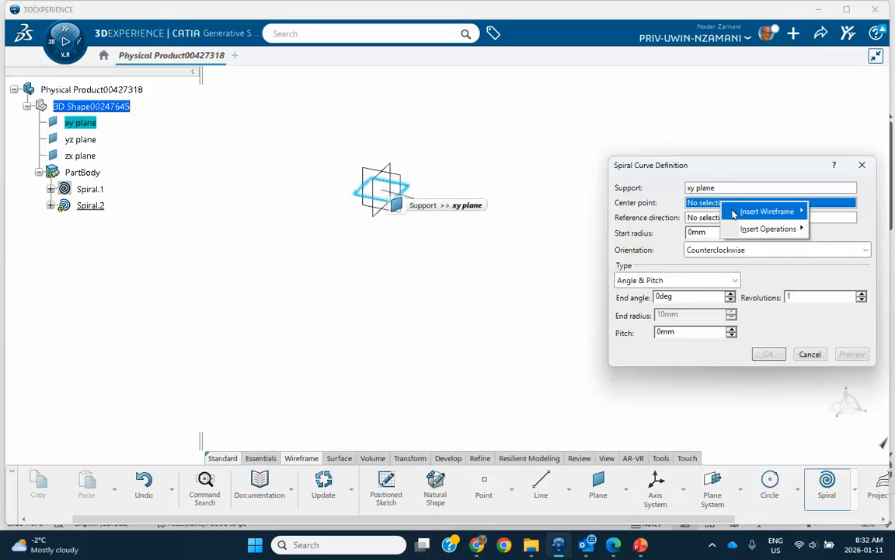
mouse_move(765, 211)
click(661, 214)
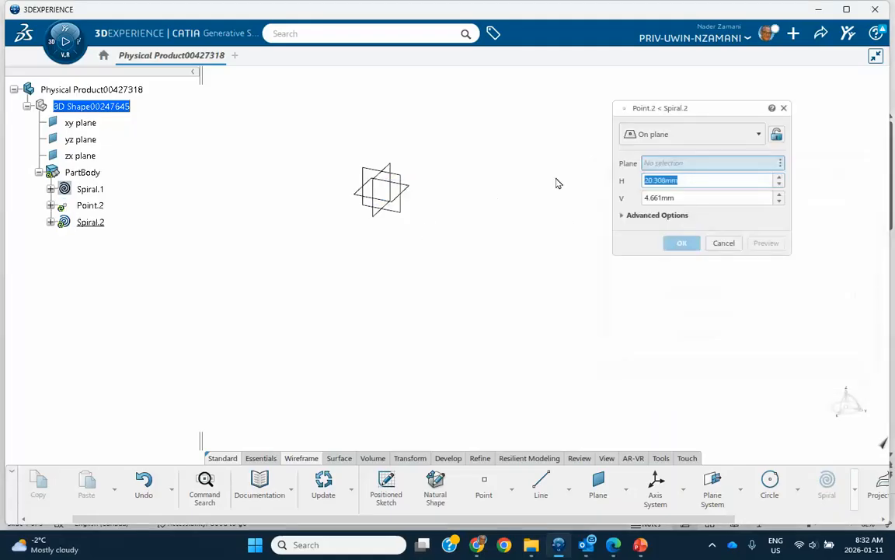
click(409, 196)
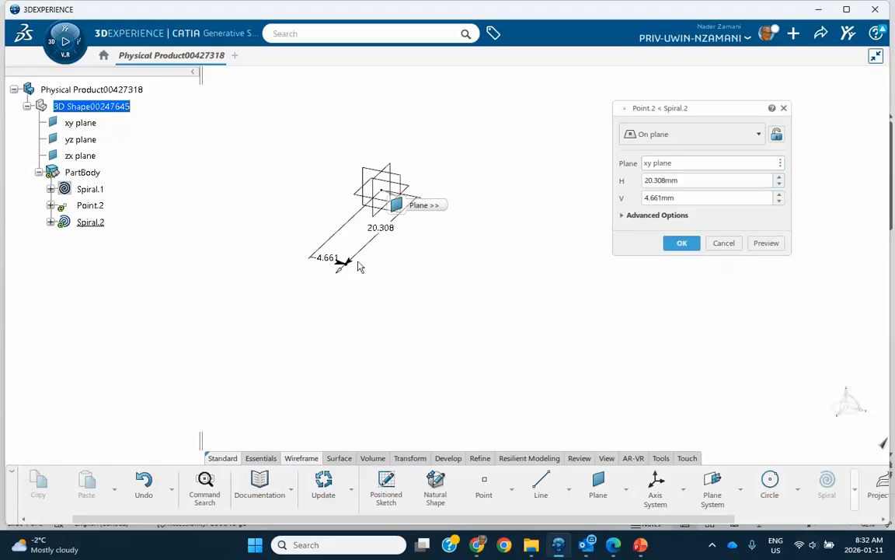
click(364, 317)
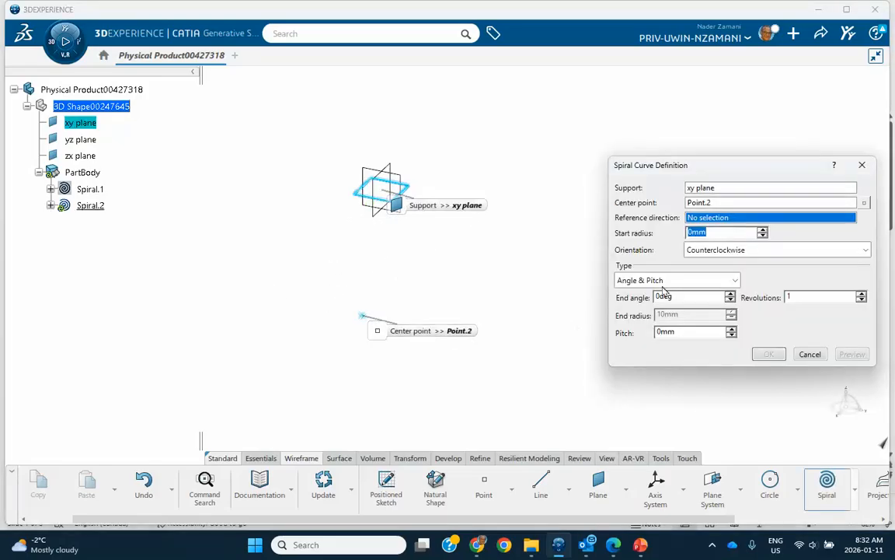
Set the spiral's reference direction to the Y component and dismiss the update error
right_click(709, 222)
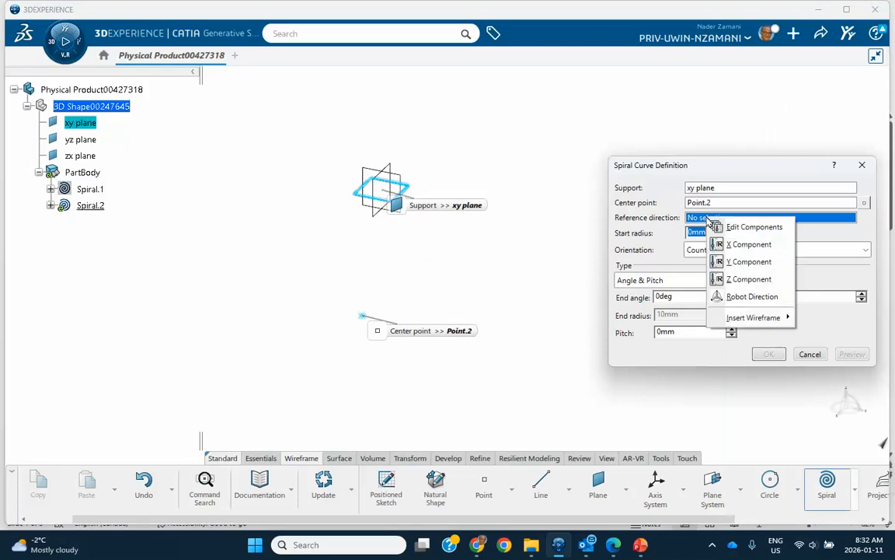
click(723, 261)
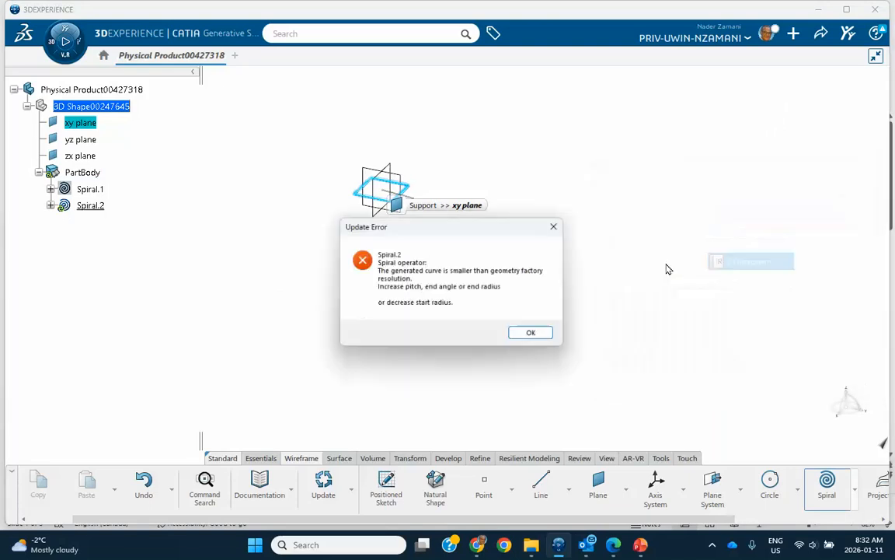
click(530, 332)
middle_drag(548, 291, 471, 266)
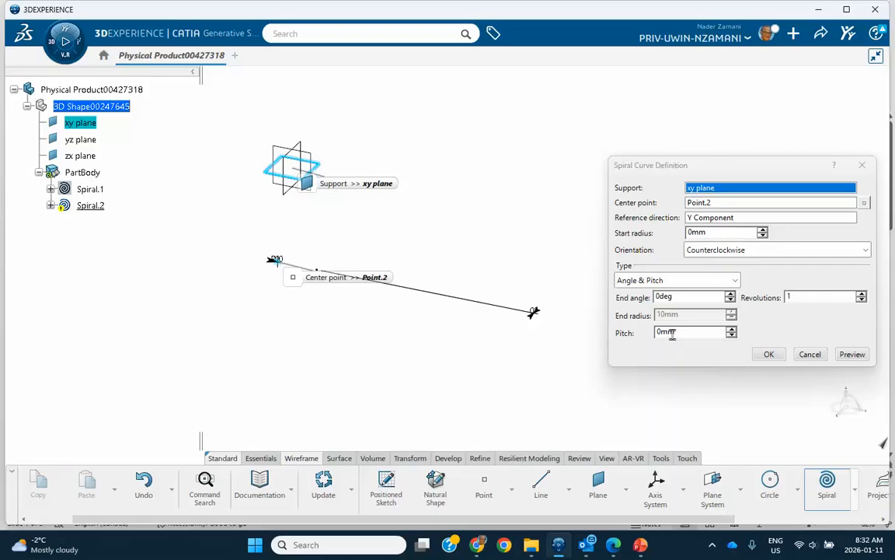
Set the spiral's pitch to 30 mm
drag(732, 330, 732, 331)
middle_drag(555, 334, 525, 350)
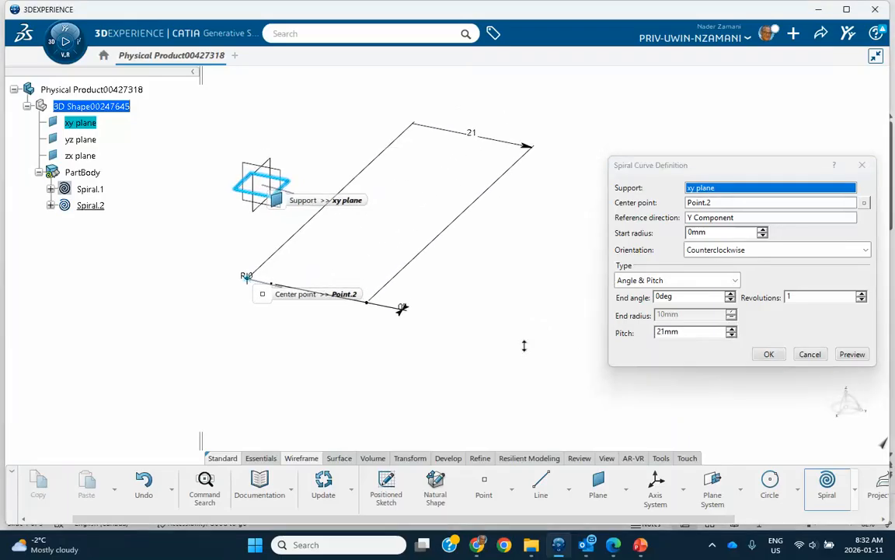
click(691, 332)
drag(691, 332, 618, 338)
text(30)
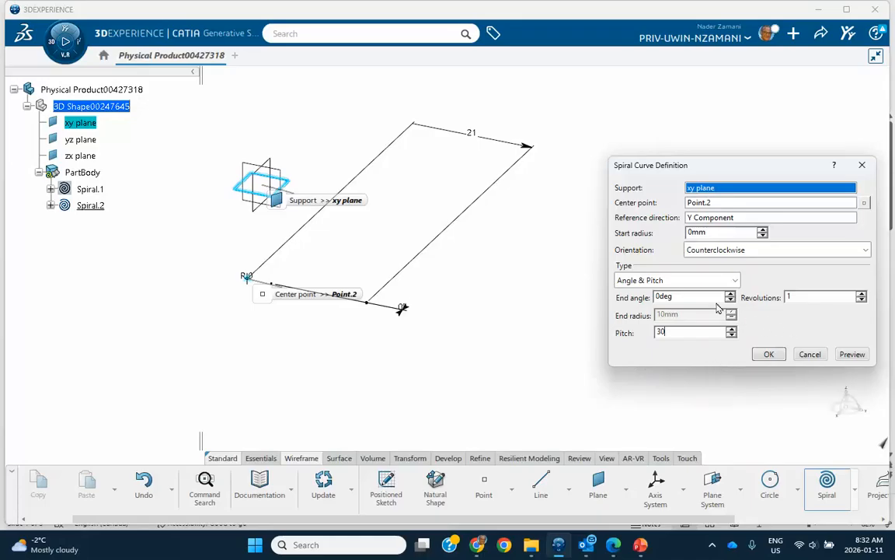
Set the number of revolutions to 3, then preview and create the Angle & Pitch spiral
click(861, 296)
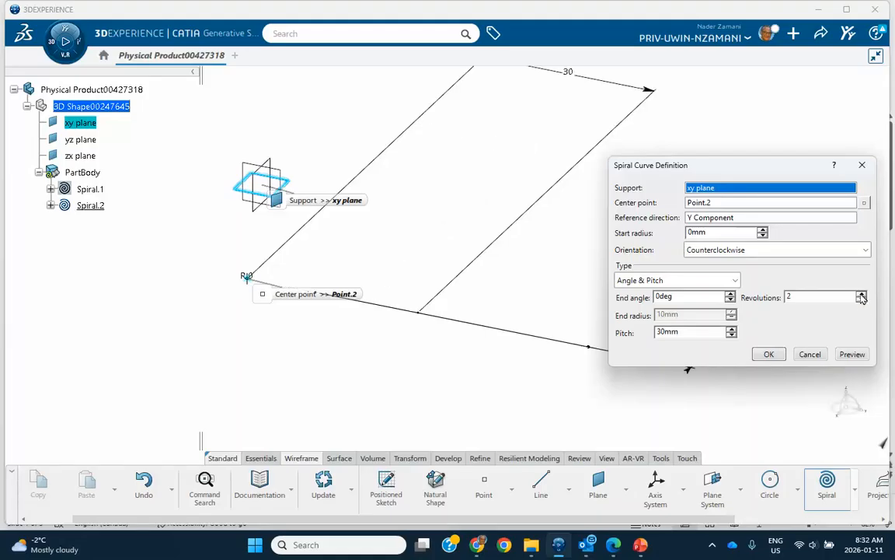
click(861, 295)
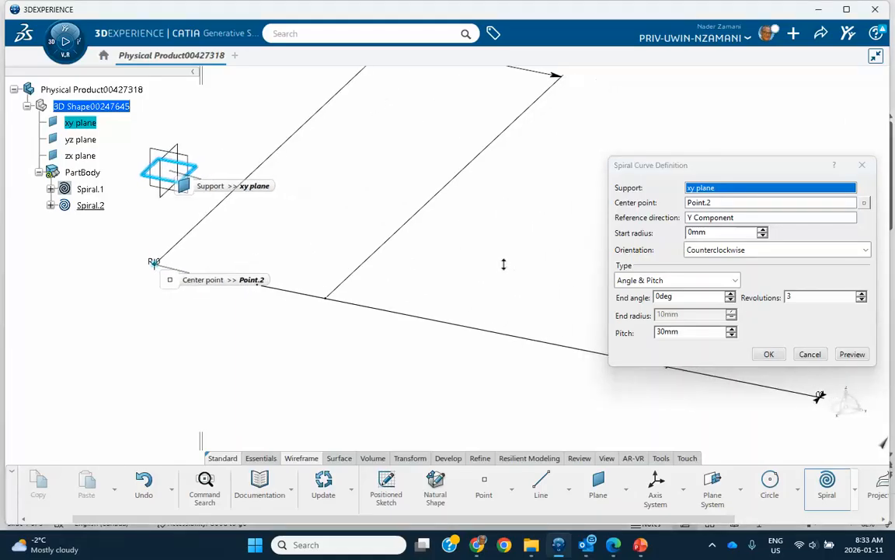
middle_drag(502, 309, 394, 296)
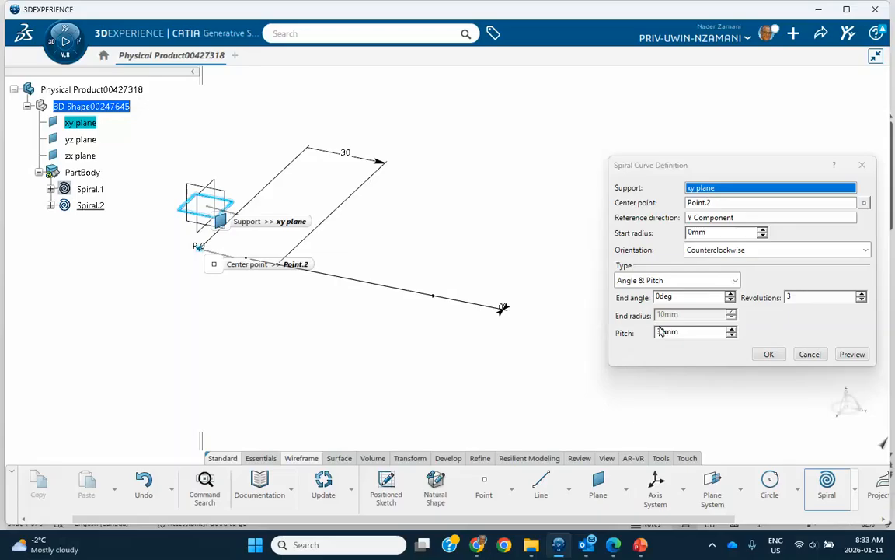
click(850, 356)
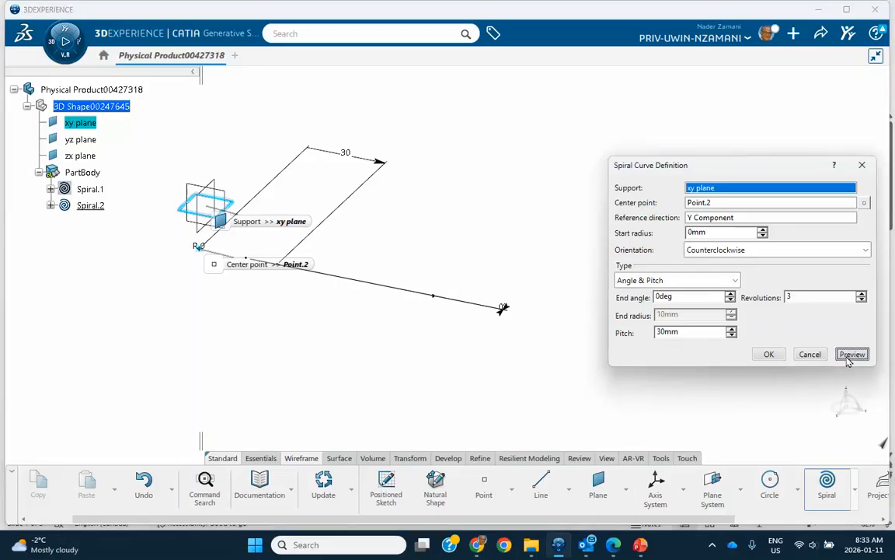
click(767, 354)
middle_drag(519, 310, 724, 280)
Reopen the second spiral's definition and set its start radius to 10 mm
click(90, 205)
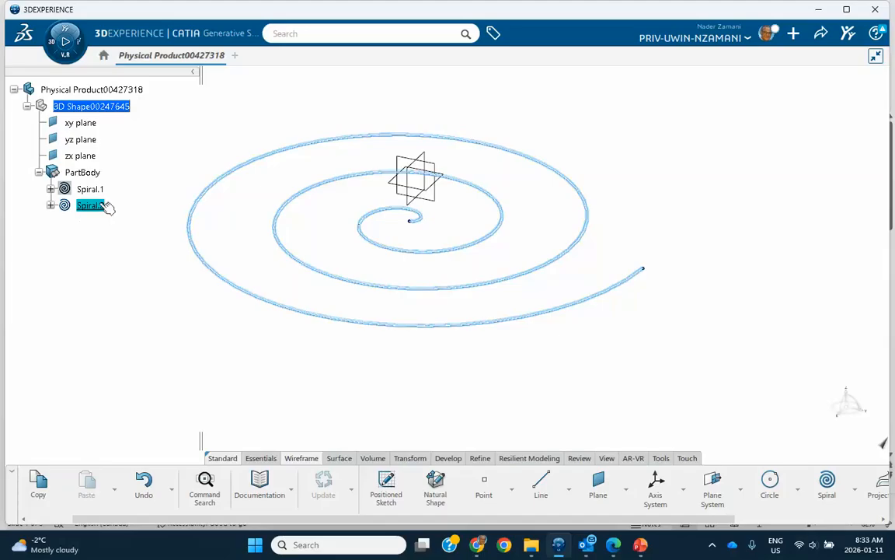
double_click(104, 205)
middle_drag(302, 326, 277, 305)
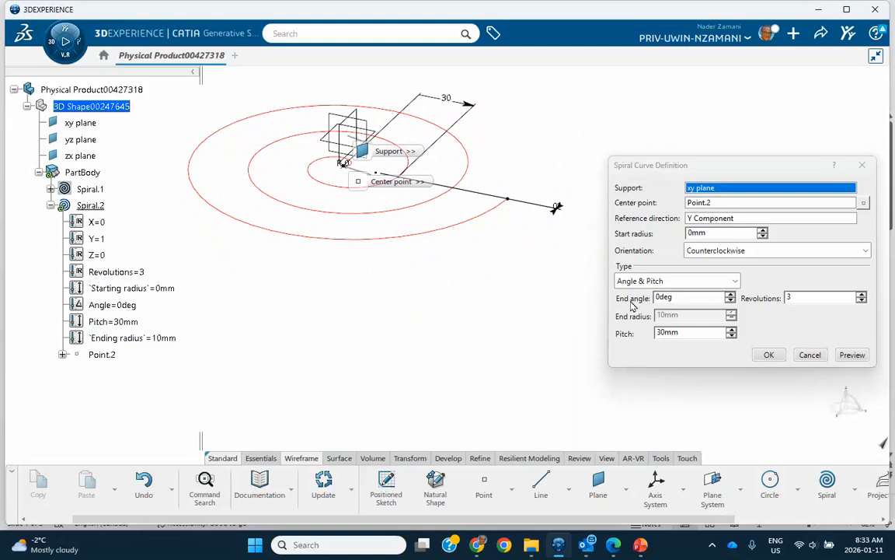
middle_drag(463, 243, 464, 256)
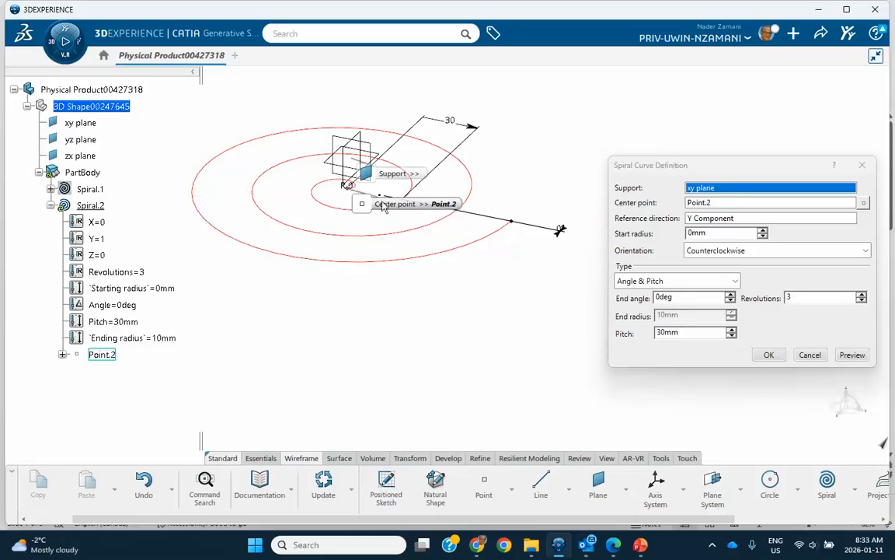
click(763, 231)
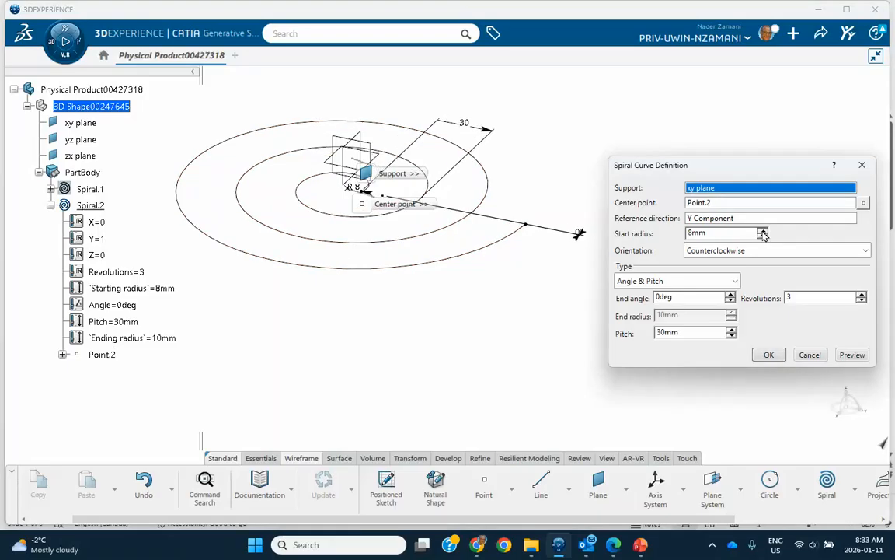
click(763, 231)
click(763, 231)
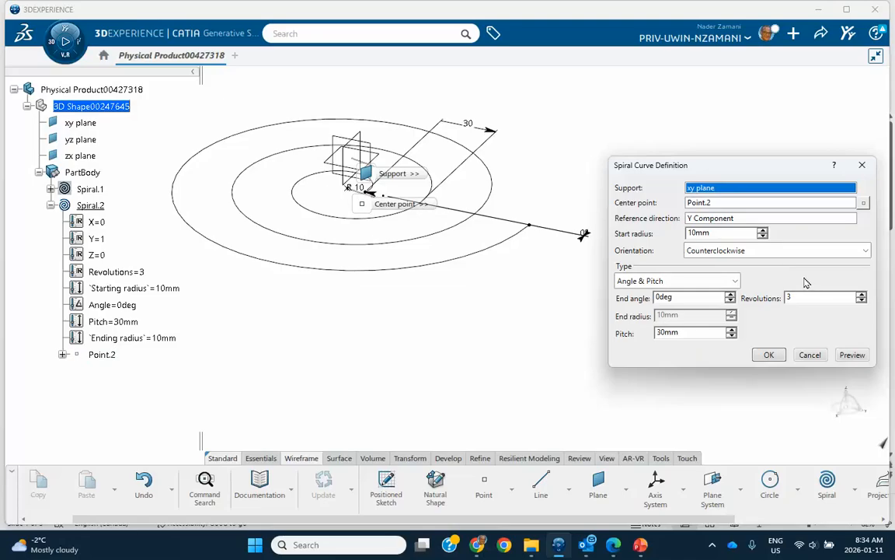
Set the second spiral's revolutions to 4 and confirm the edit, keeping the Angle & Pitch type
click(862, 295)
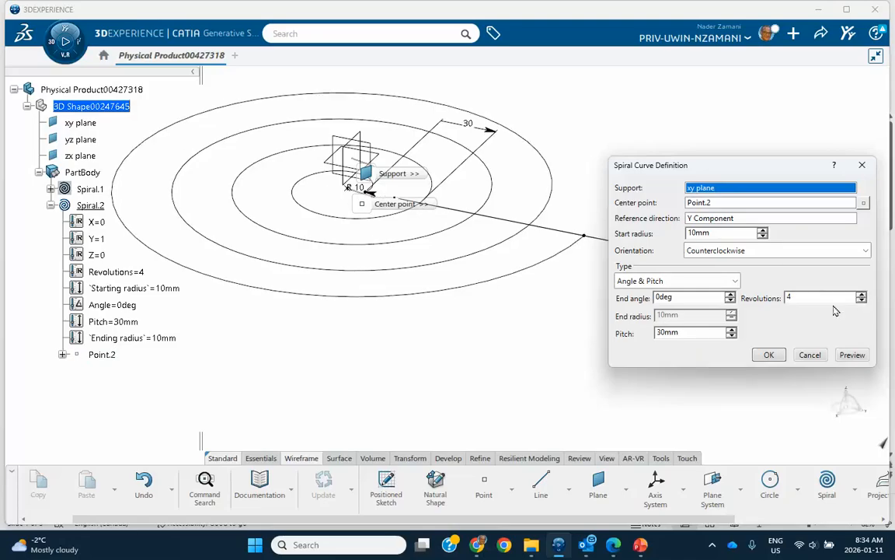
middle_drag(525, 306, 508, 309)
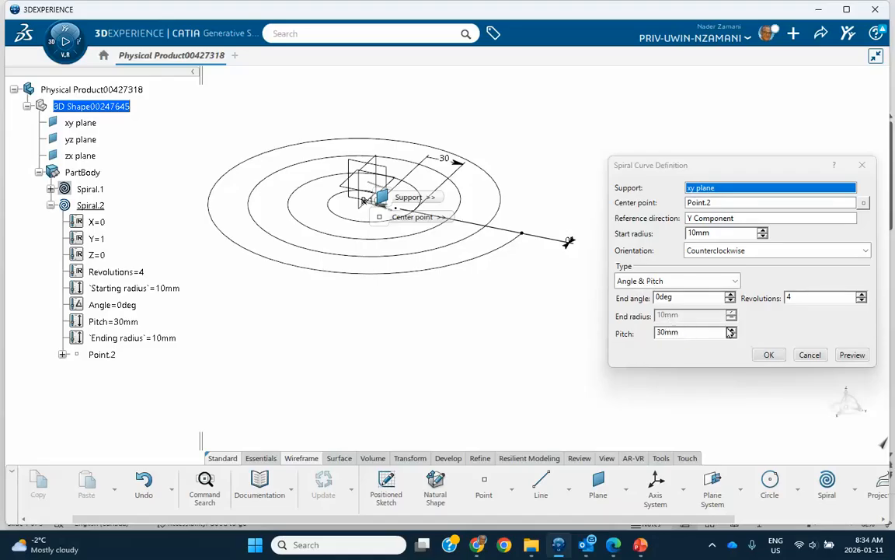
click(737, 283)
click(737, 283)
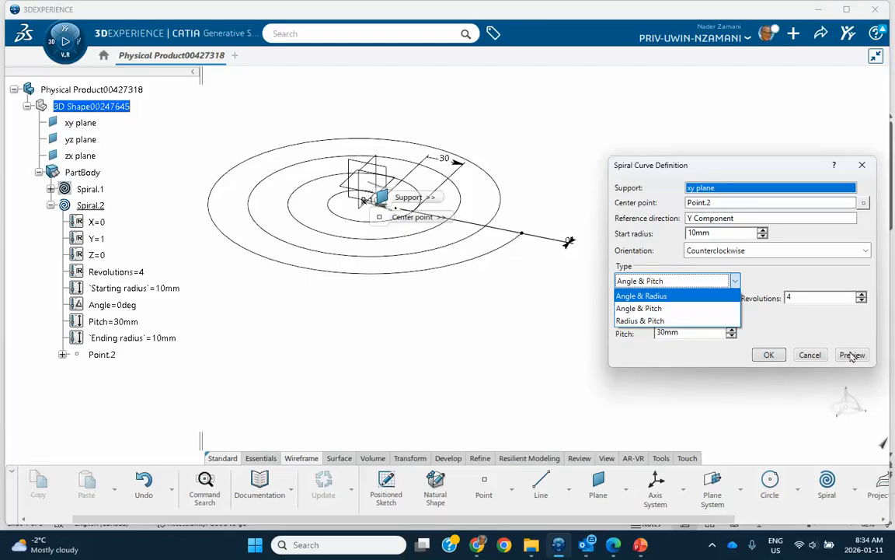
click(768, 354)
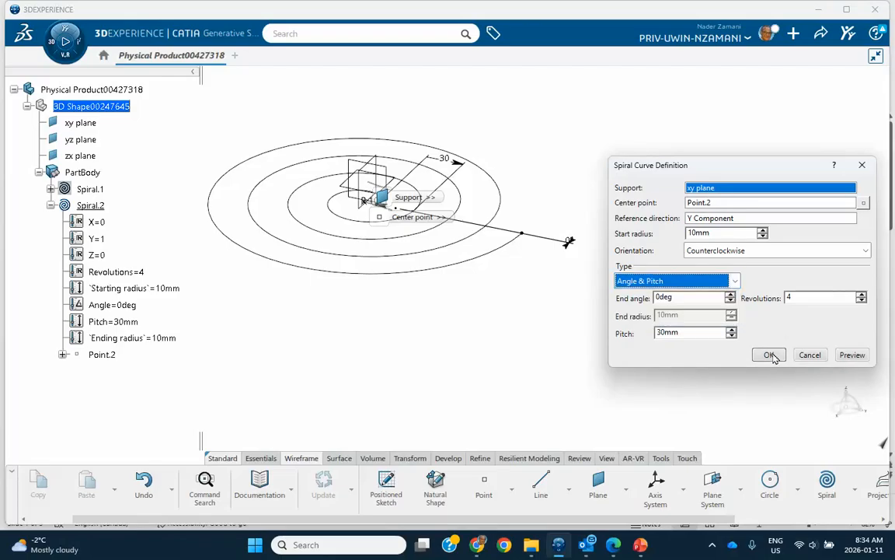
click(769, 355)
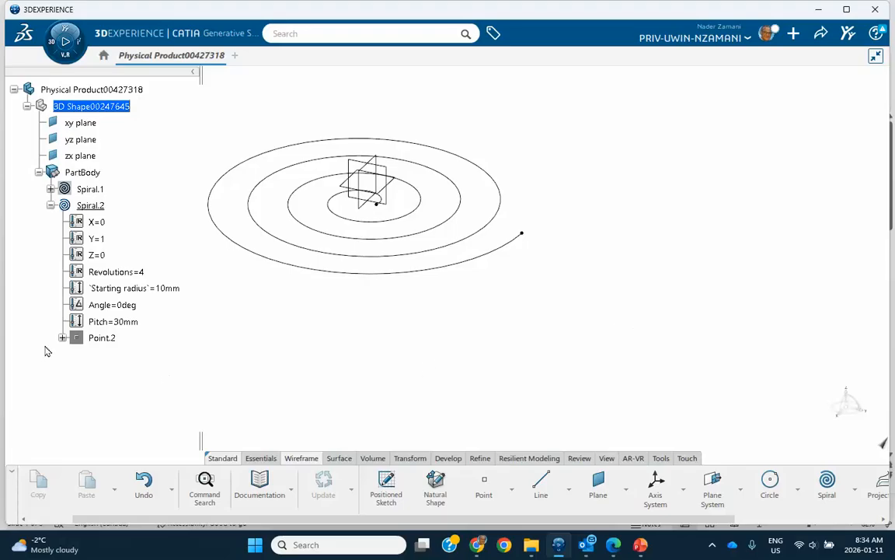
Hide the second spiral and start a third one of type Angle & Radius supported on the xy plane
right_click(90, 206)
click(113, 236)
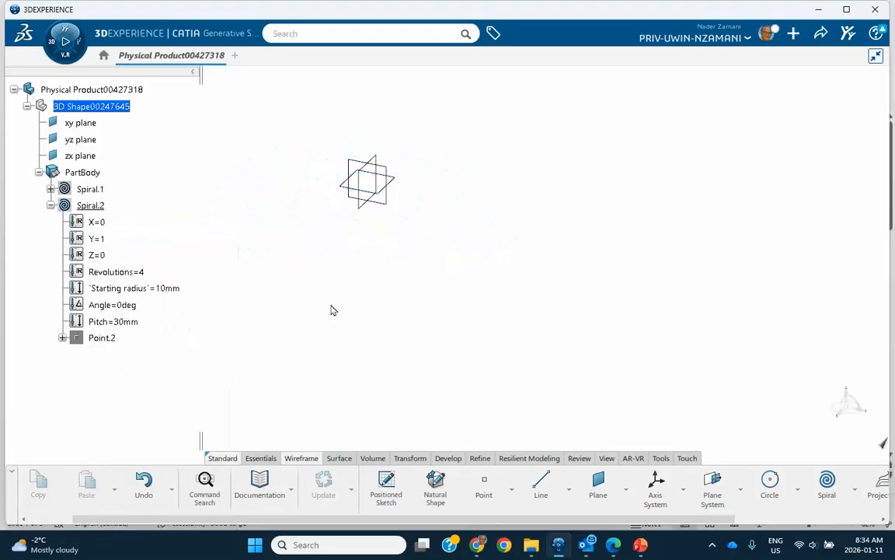
click(827, 481)
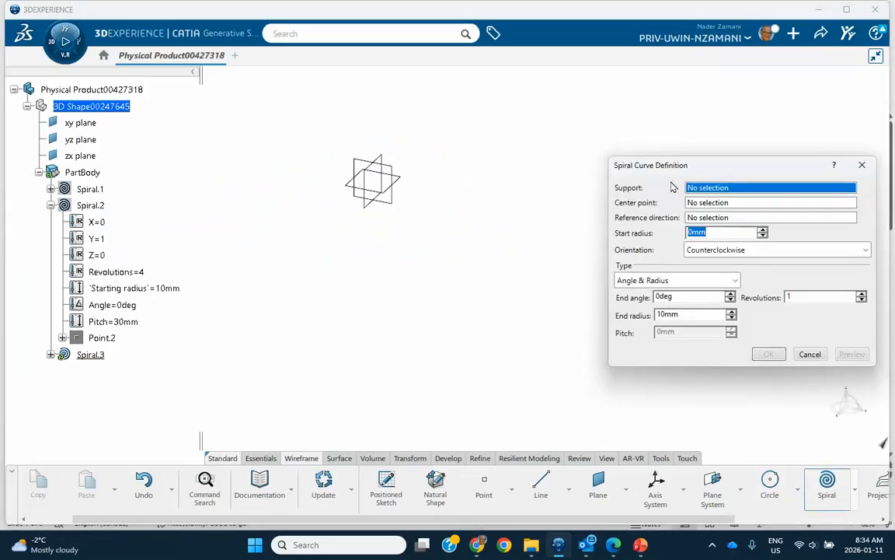
click(735, 282)
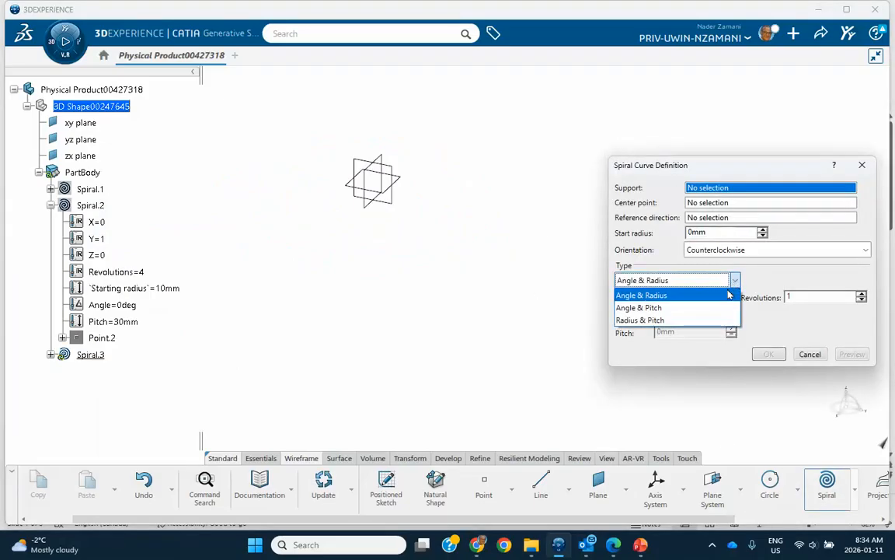
click(728, 294)
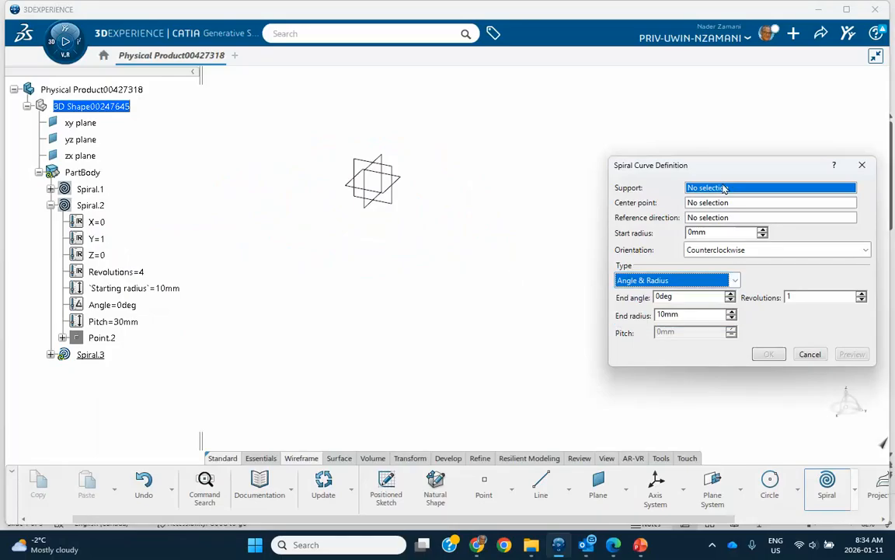
click(379, 181)
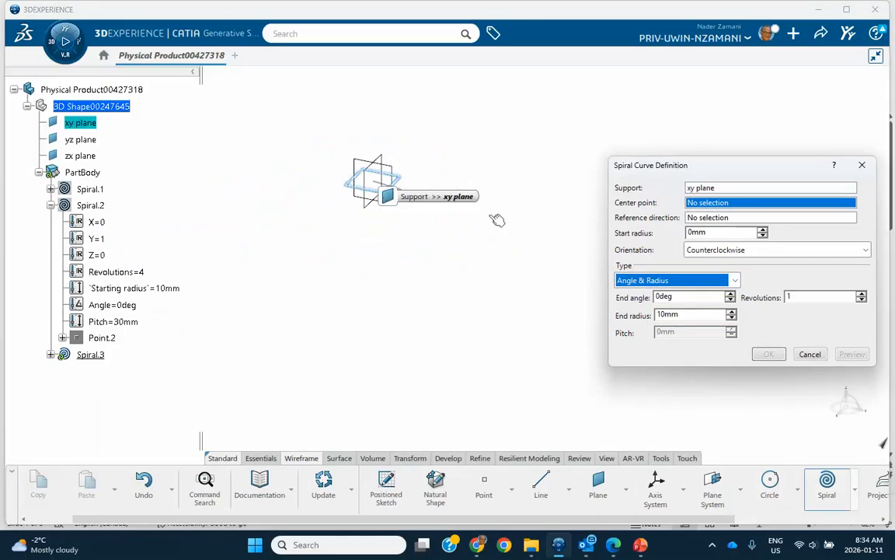
Create a center point for the third spiral directly on the xy plane, placed freely away from the reference planes
right_click(727, 205)
mouse_move(739, 212)
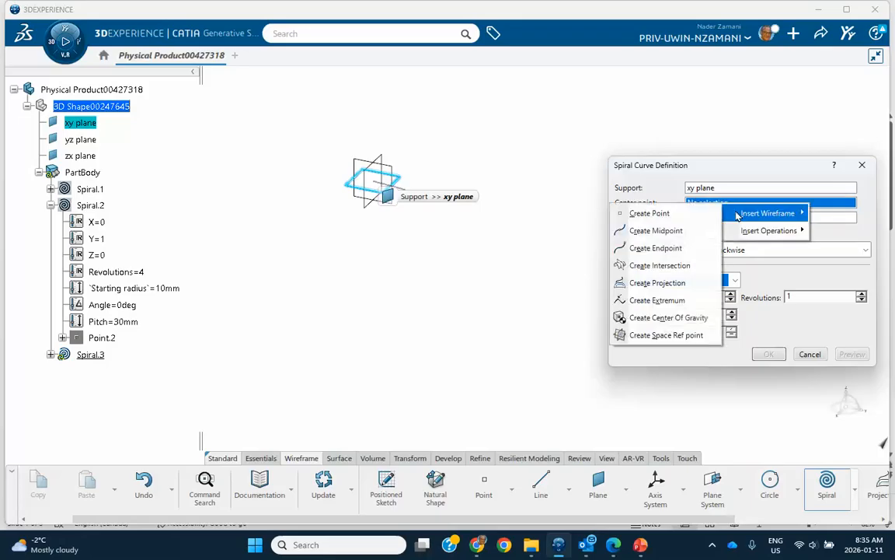
click(678, 217)
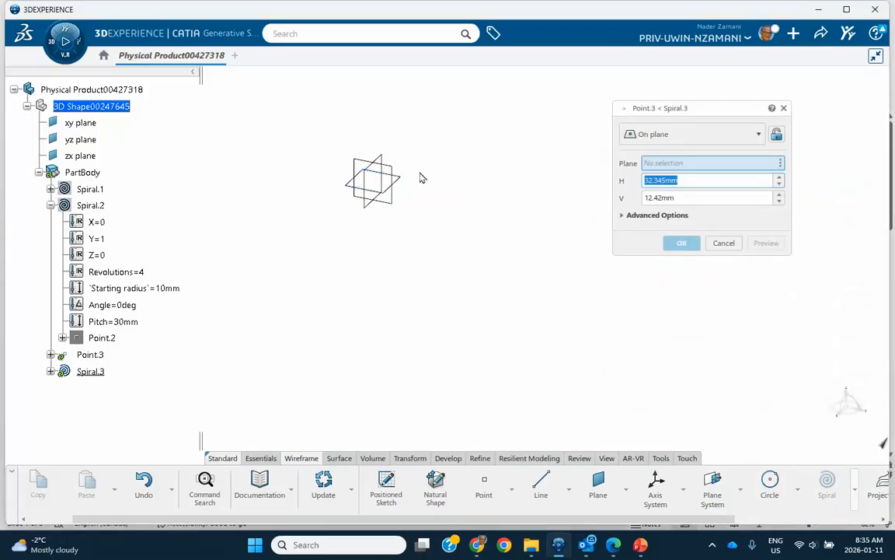
click(400, 178)
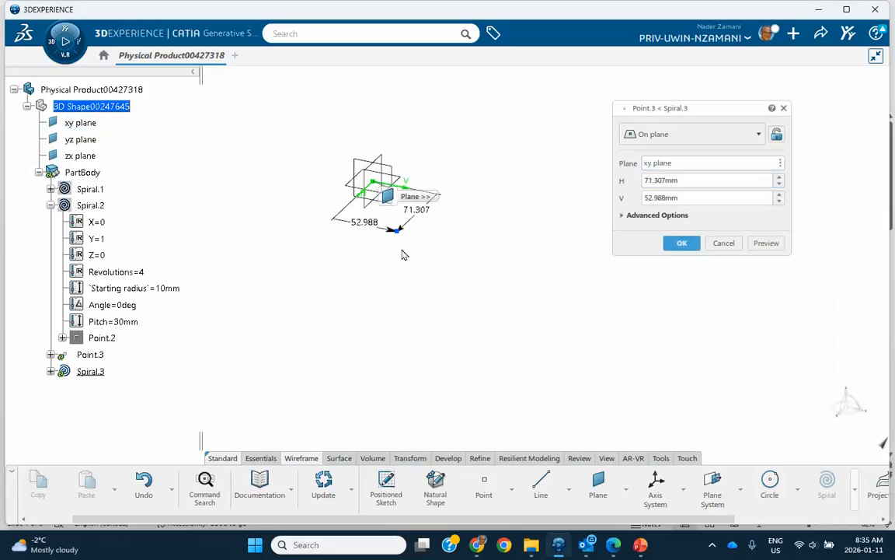
click(463, 309)
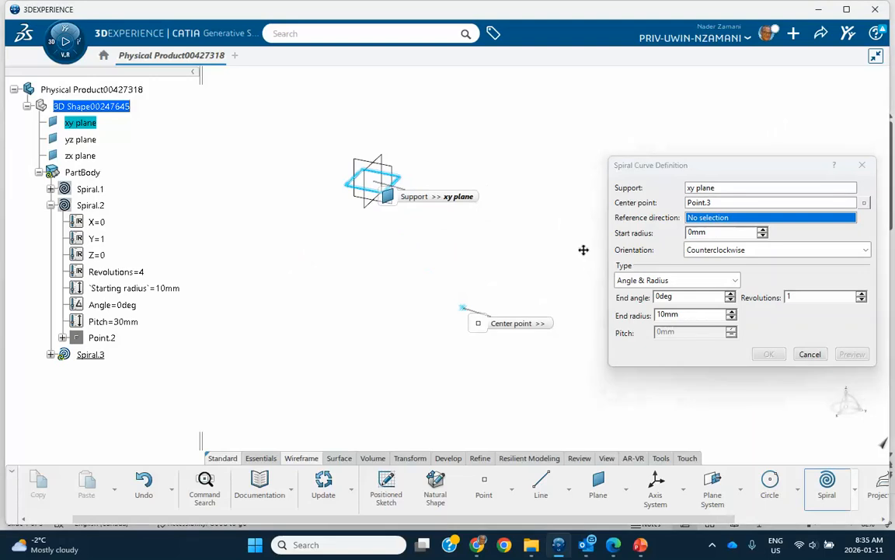
Set the third spiral's reference direction to the Y Component
middle_drag(584, 249, 542, 246)
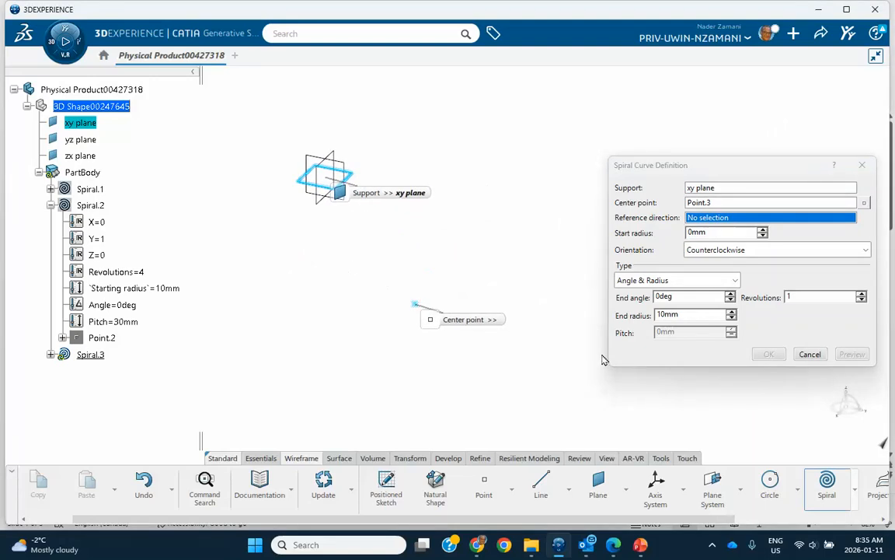
click(703, 227)
right_click(709, 222)
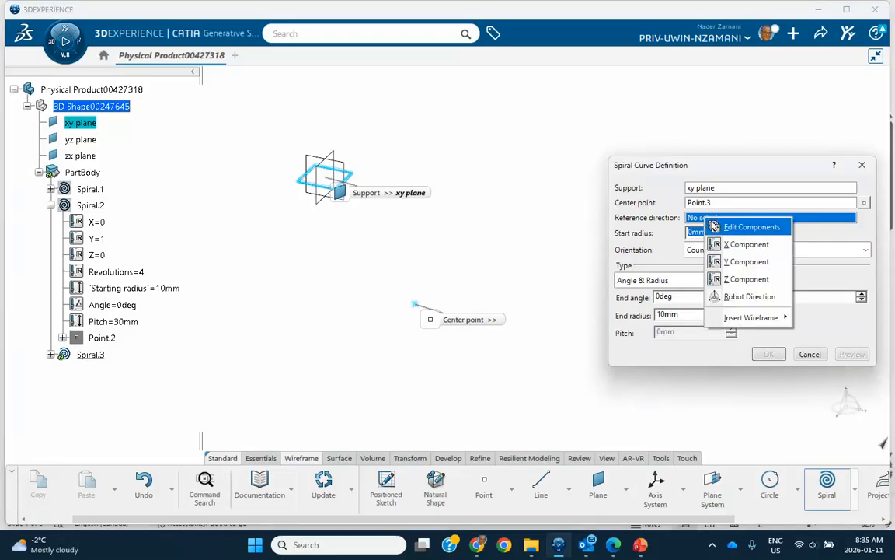
click(723, 261)
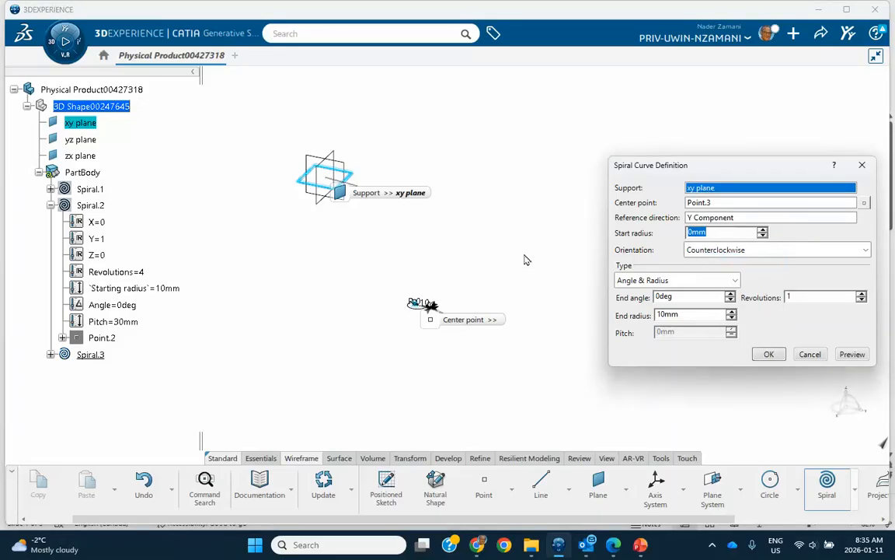
Change the third spiral's type to Radius & Pitch and set its pitch to 23 mm
click(669, 280)
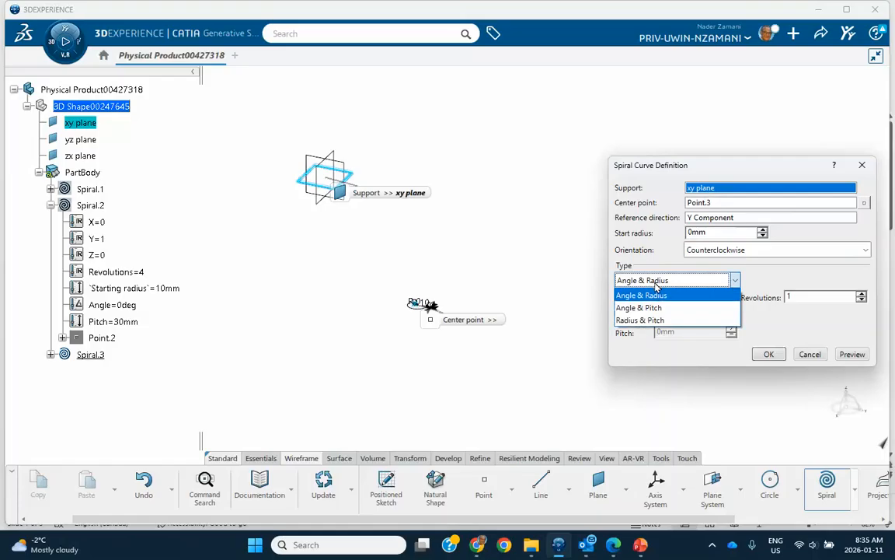
click(643, 320)
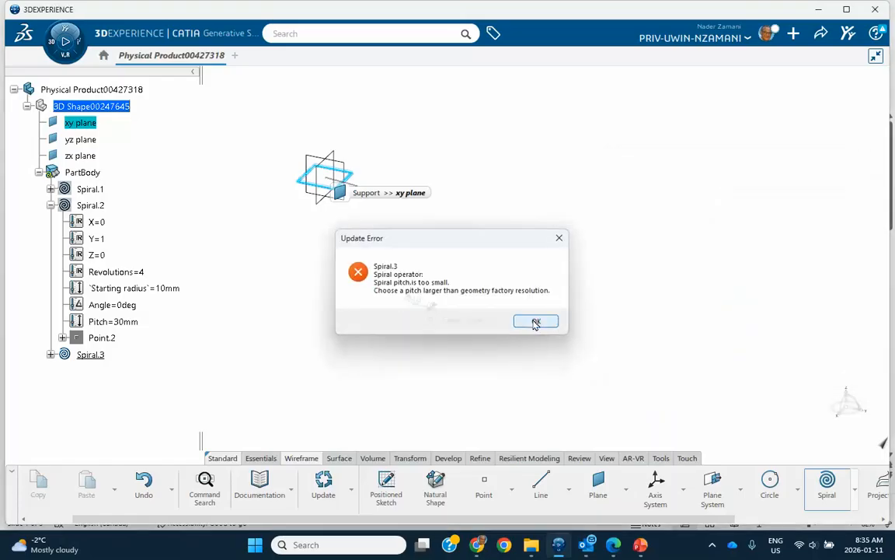
click(536, 320)
middle_drag(536, 294, 496, 286)
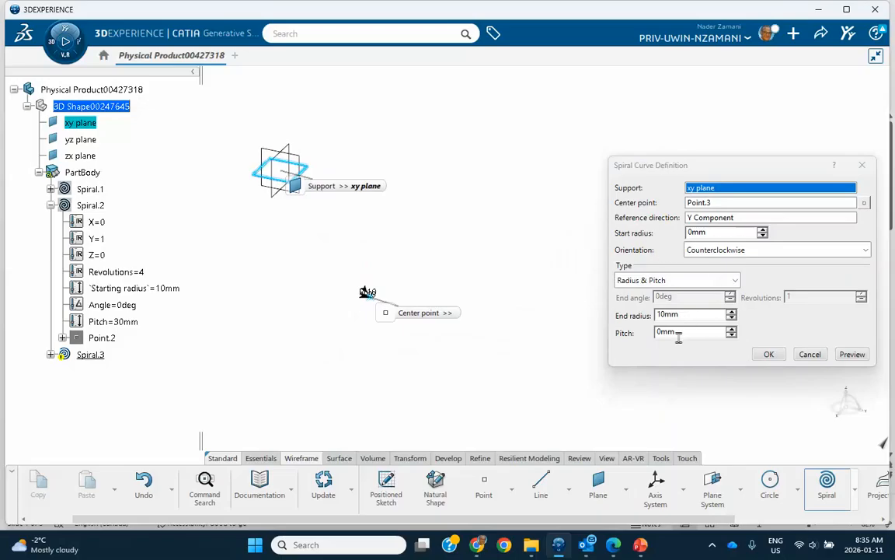
click(732, 329)
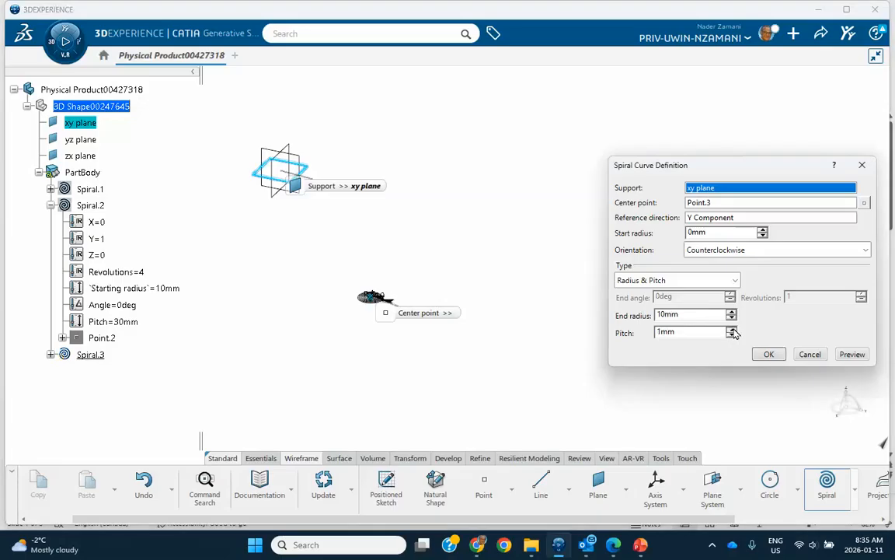
click(731, 329)
click(731, 328)
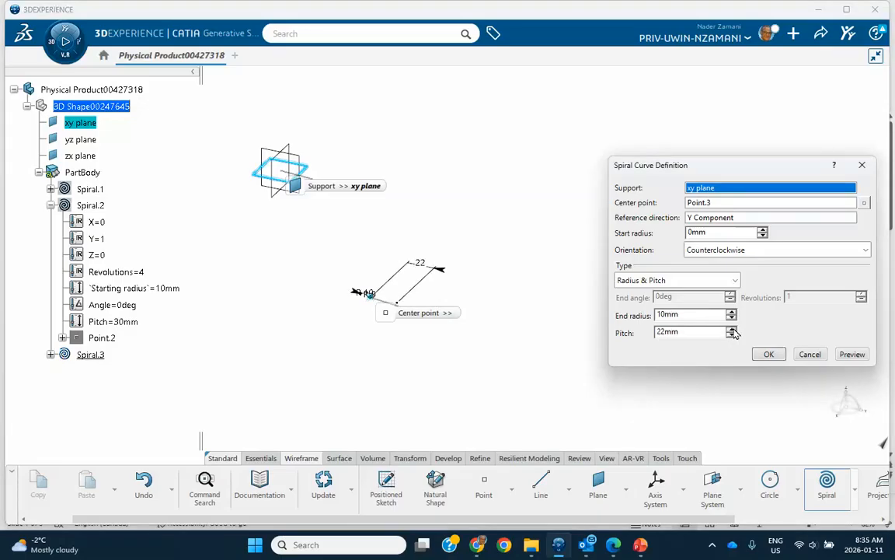
click(732, 329)
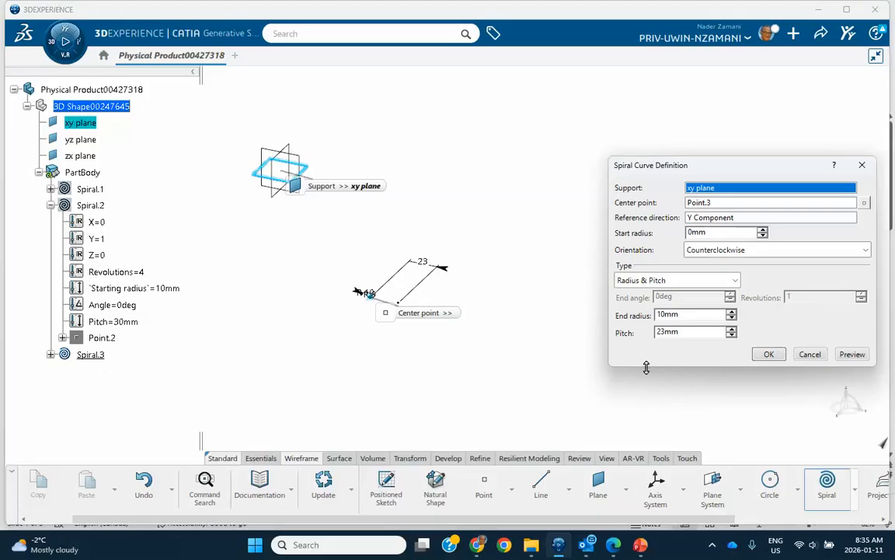
Increase the third spiral's end radius to 118 mm and create the curve
drag(733, 314, 732, 311)
click(732, 311)
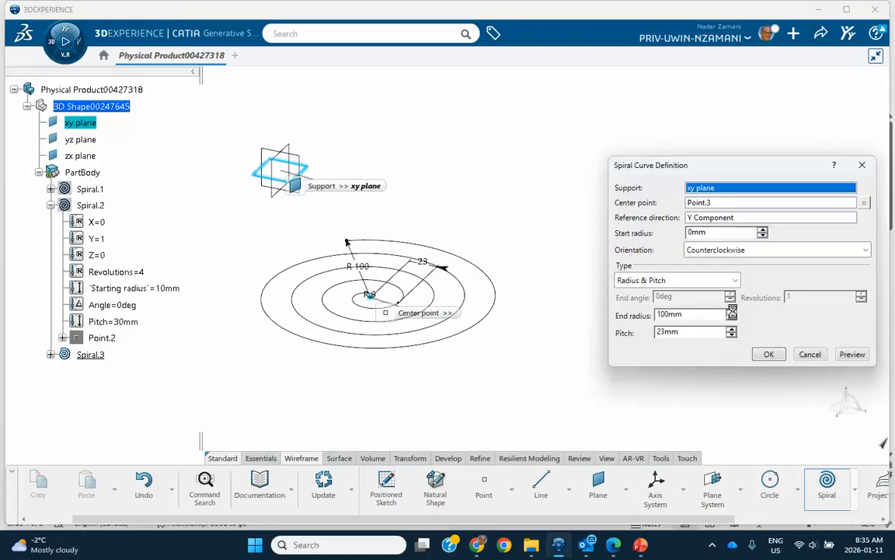
click(769, 355)
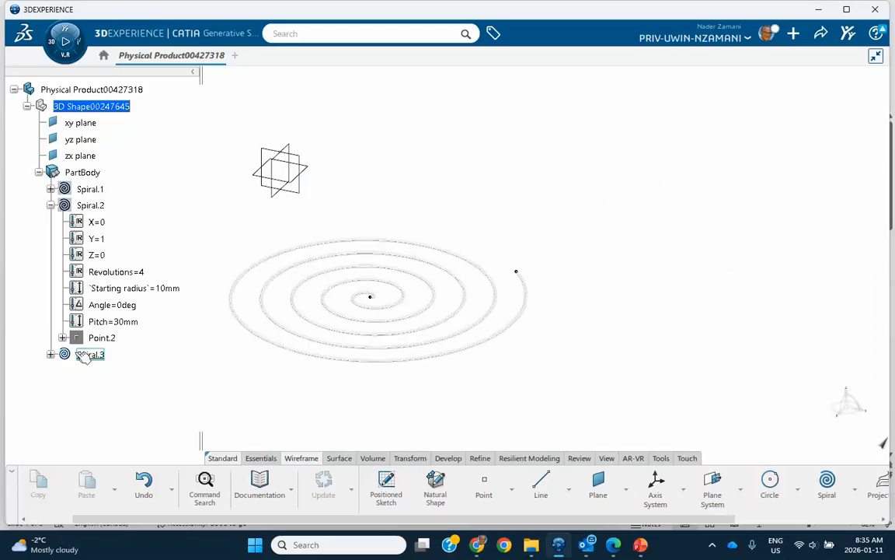
Reopen the third spiral's definition, set its end radius to 10 mm and confirm the edit
middle_drag(217, 356, 250, 264)
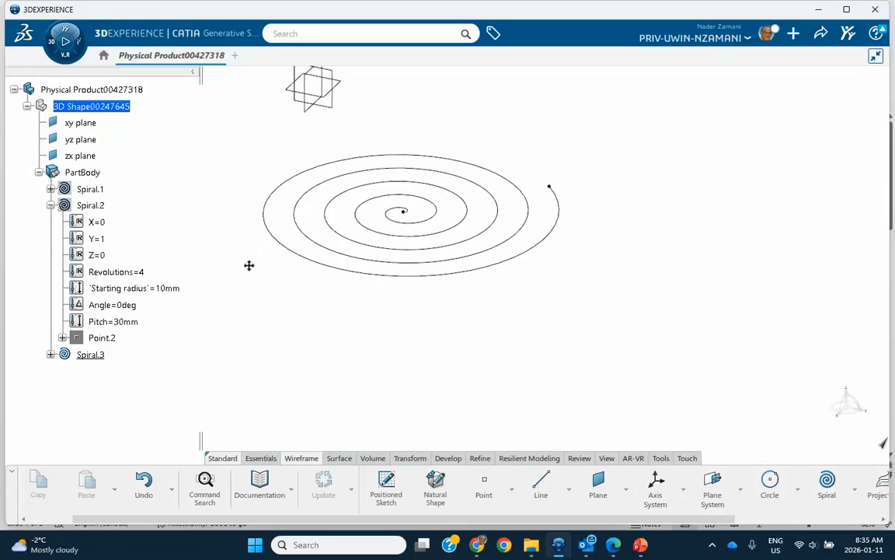
click(90, 354)
double_click(90, 354)
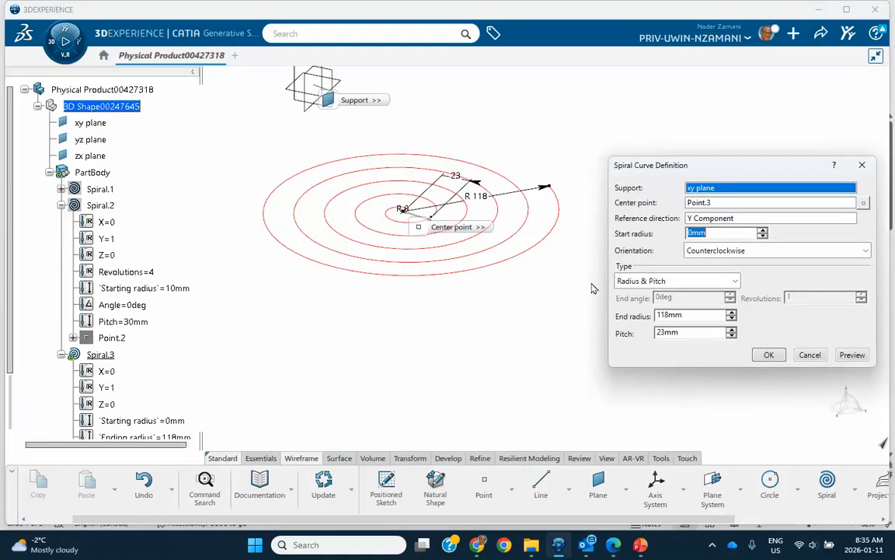
click(657, 315)
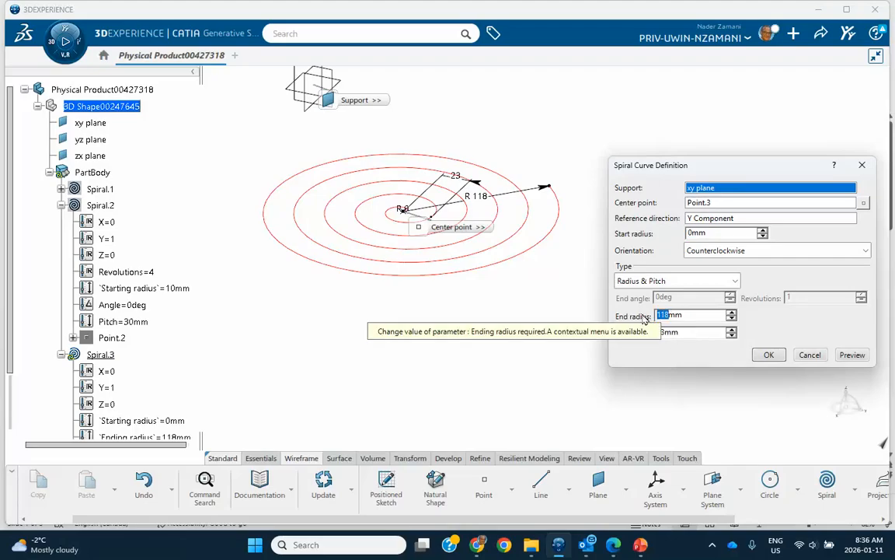
text(1)
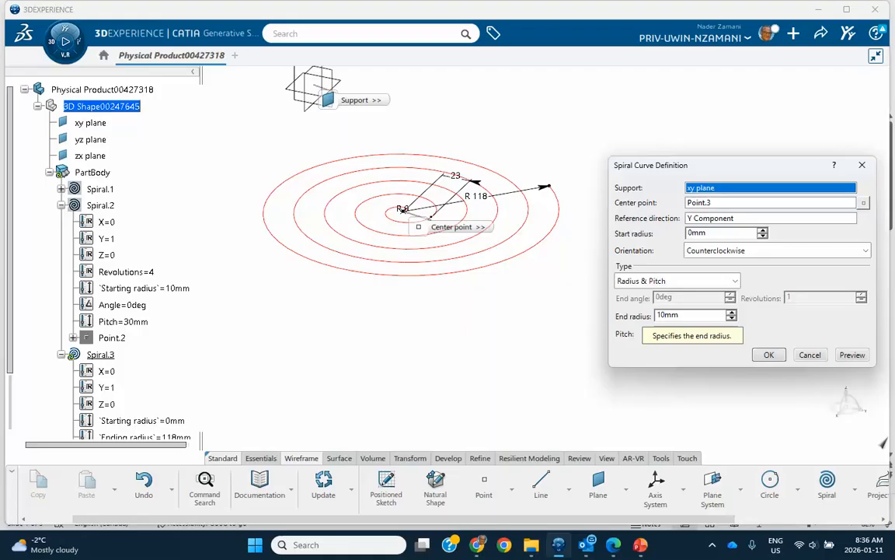
click(762, 356)
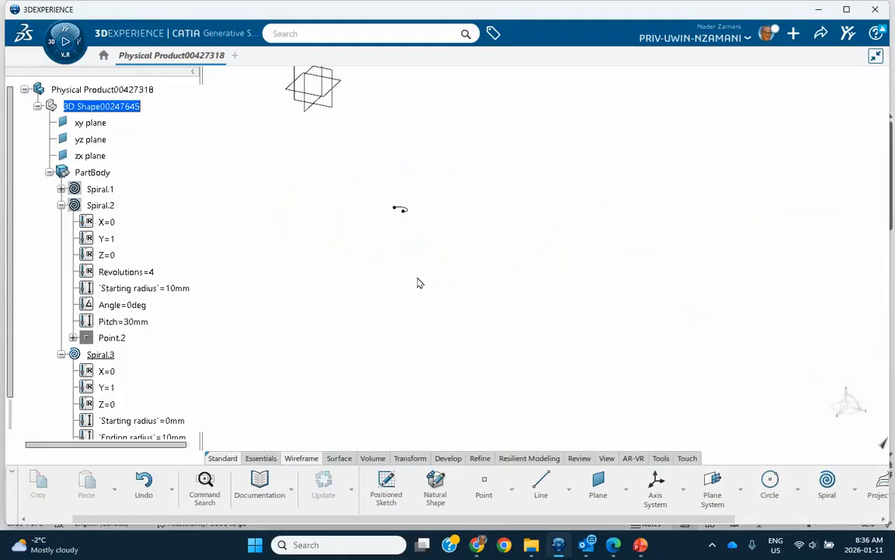
Review the third spiral's parameters in the tree and in its definition, leaving the settings as they are
scroll(128, 327, down, 3)
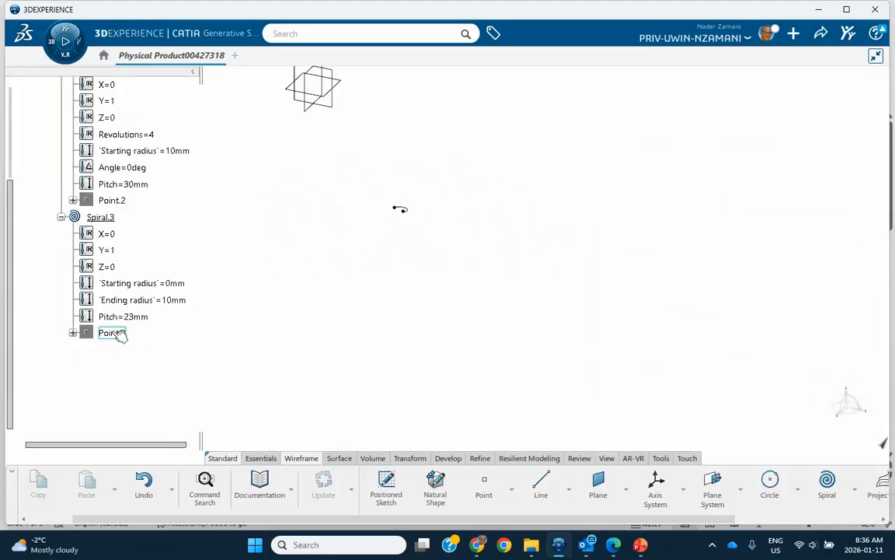
double_click(112, 221)
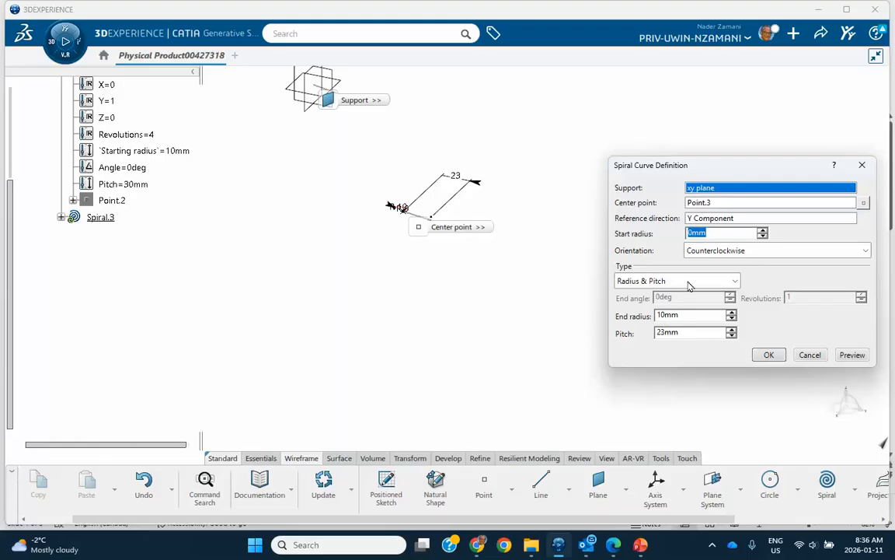
click(769, 355)
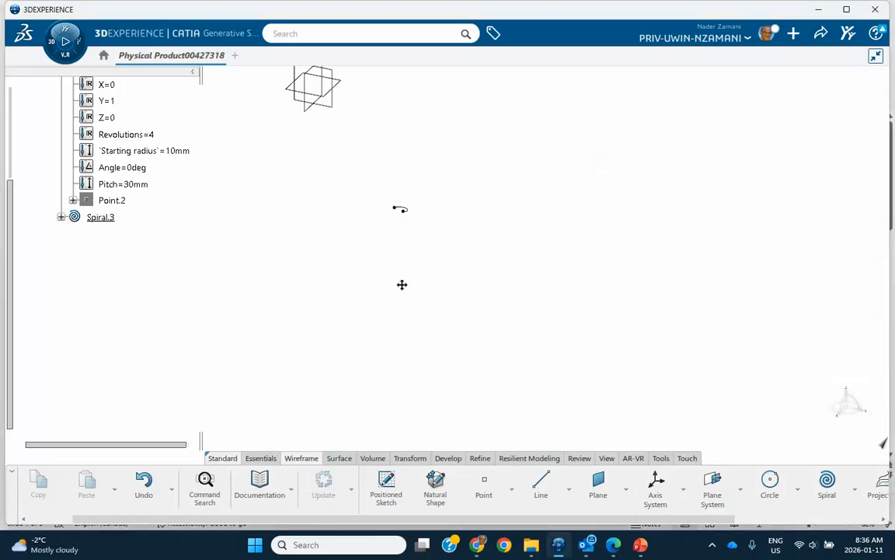
Hide the third spiral
middle_drag(403, 283, 423, 349)
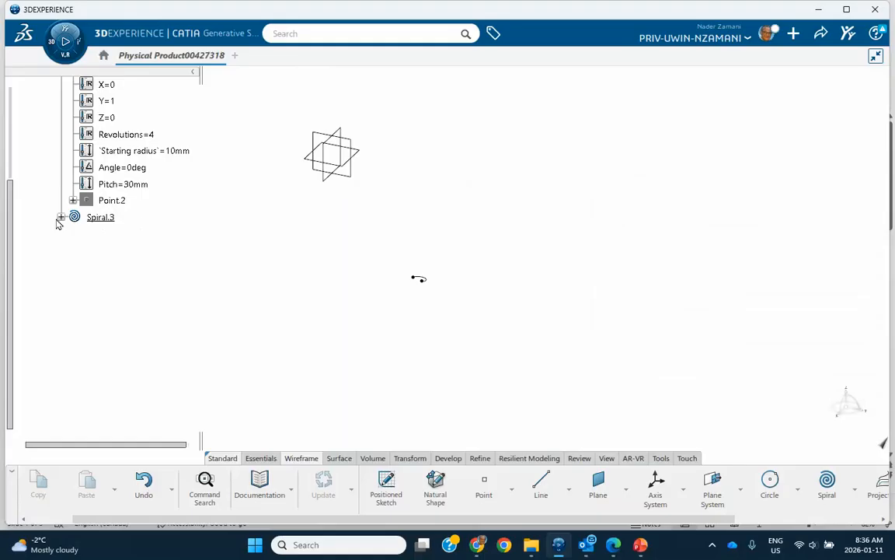
right_click(94, 217)
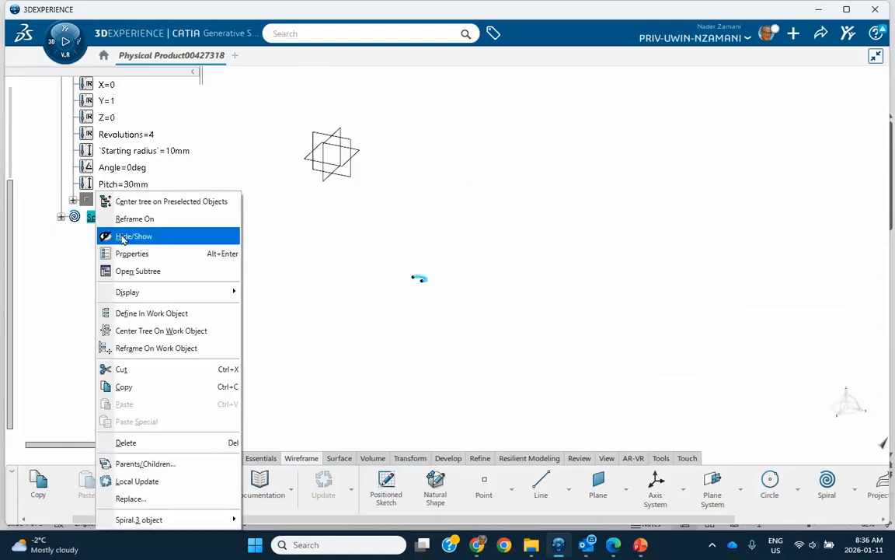
click(122, 237)
Show the first and second spirals again so both can be seen together
scroll(161, 221, up, 3)
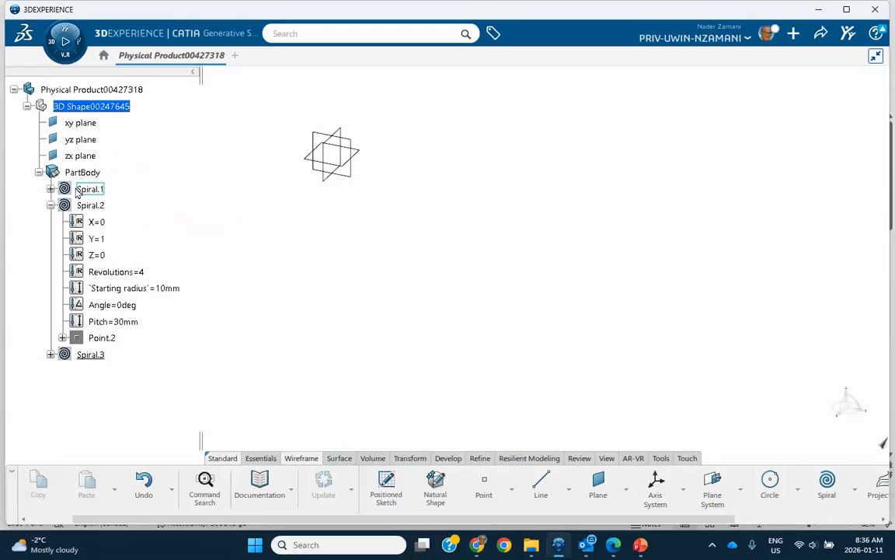
right_click(78, 191)
click(124, 231)
right_click(89, 201)
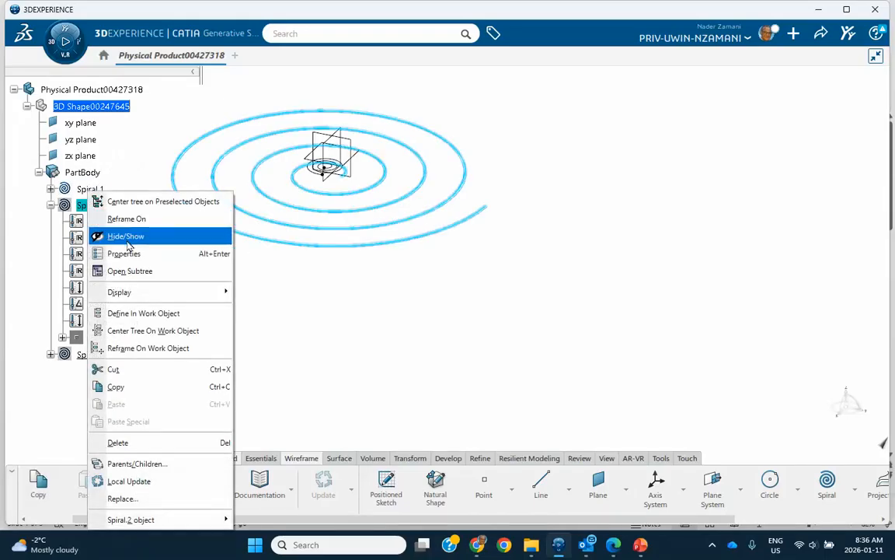
click(127, 237)
middle_drag(315, 286, 640, 468)
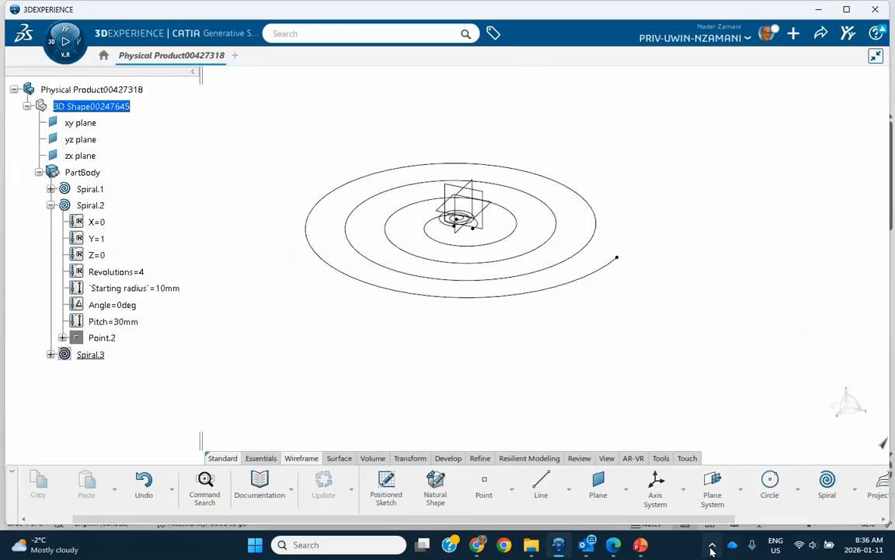